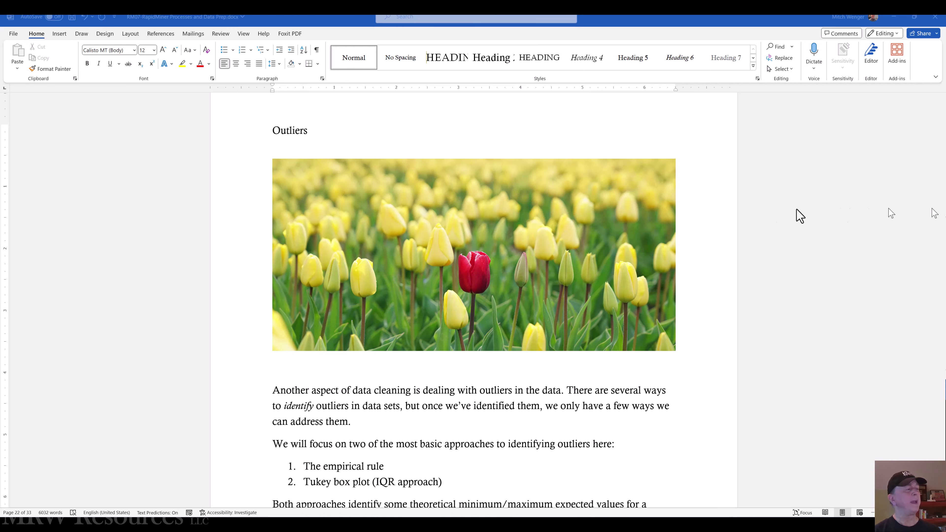
Scroll the Word document down toward the IQR section on page 25
scroll(384, 408, "down", 2)
scroll(383, 409, "down", 1)
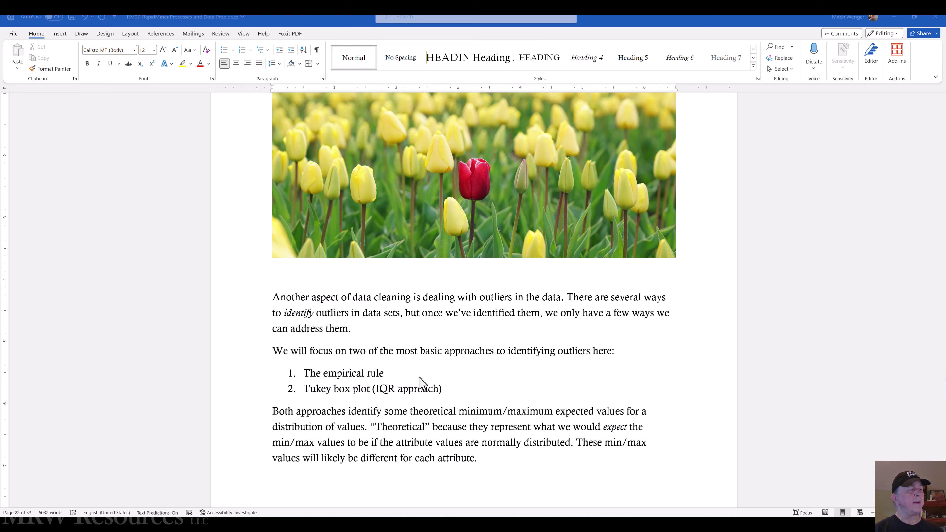
scroll(420, 383, "down", 3)
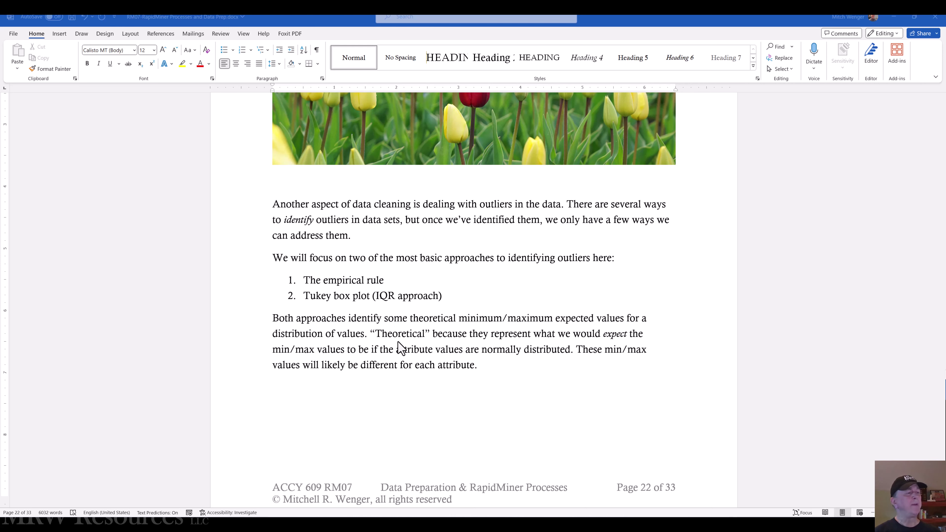
scroll(401, 350, "down", 1)
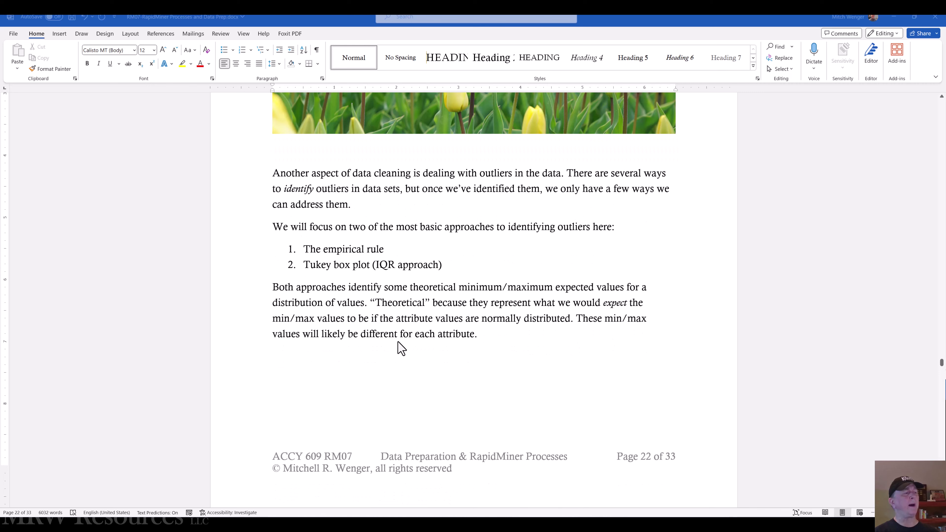
scroll(401, 349, "down", 2)
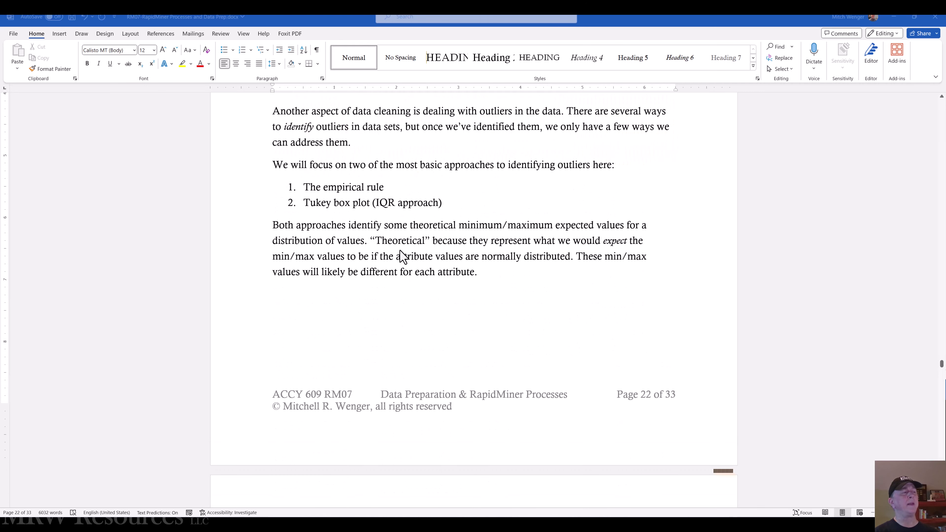
scroll(410, 275, "down", 3)
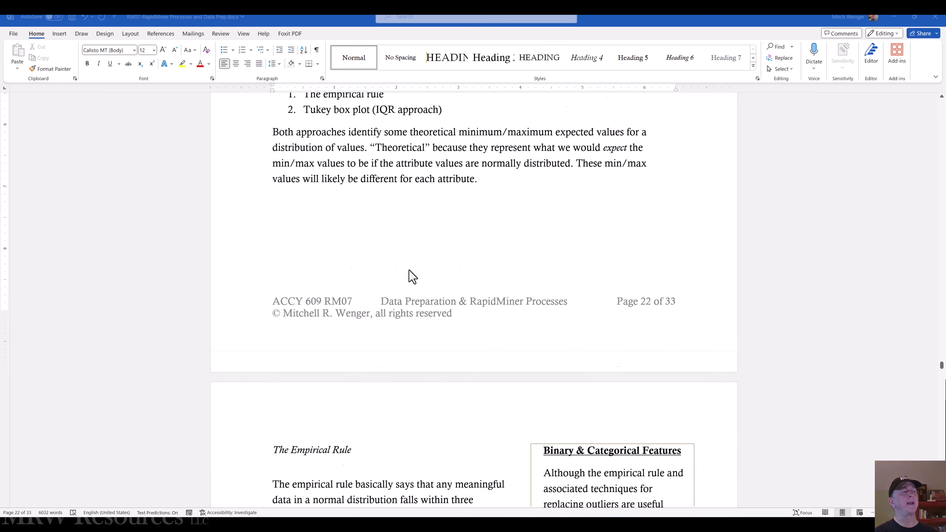
scroll(410, 275, "down", 10)
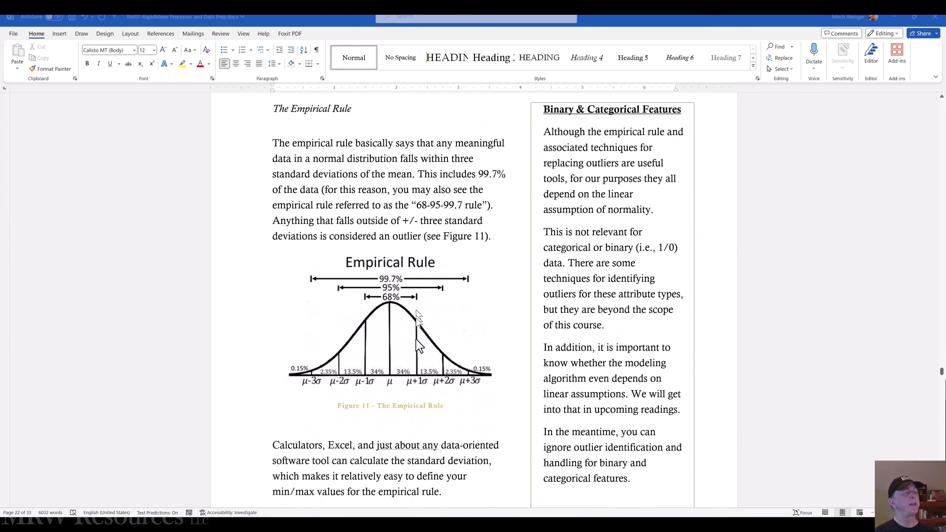
scroll(419, 406, "down", 1)
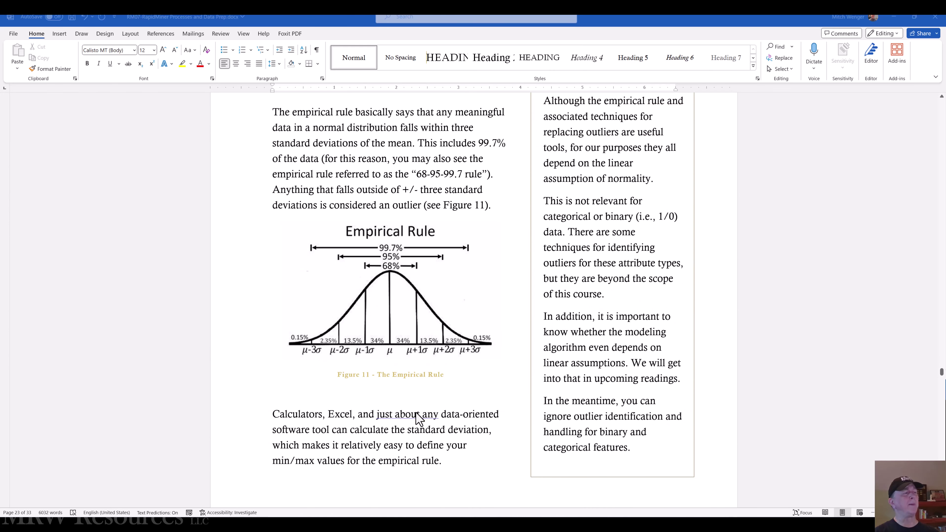
scroll(419, 417, "down", 14)
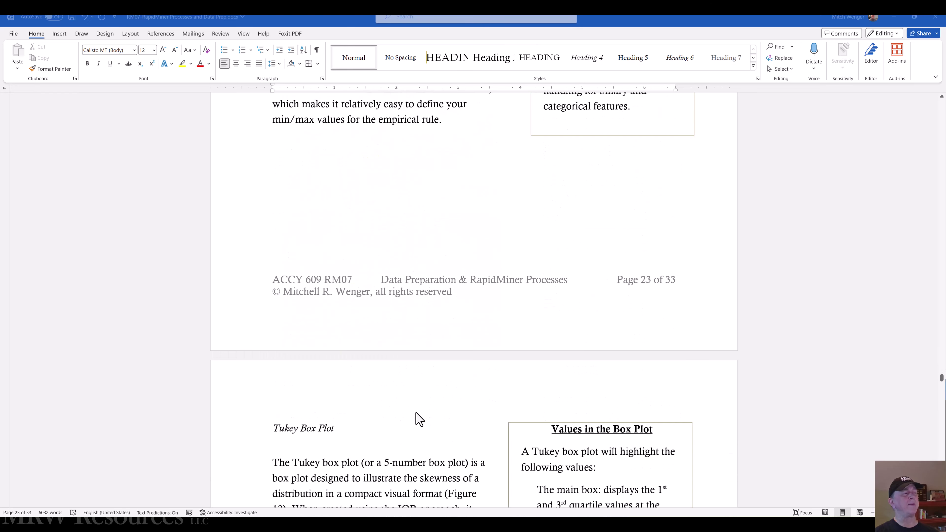
scroll(419, 420, "down", 8)
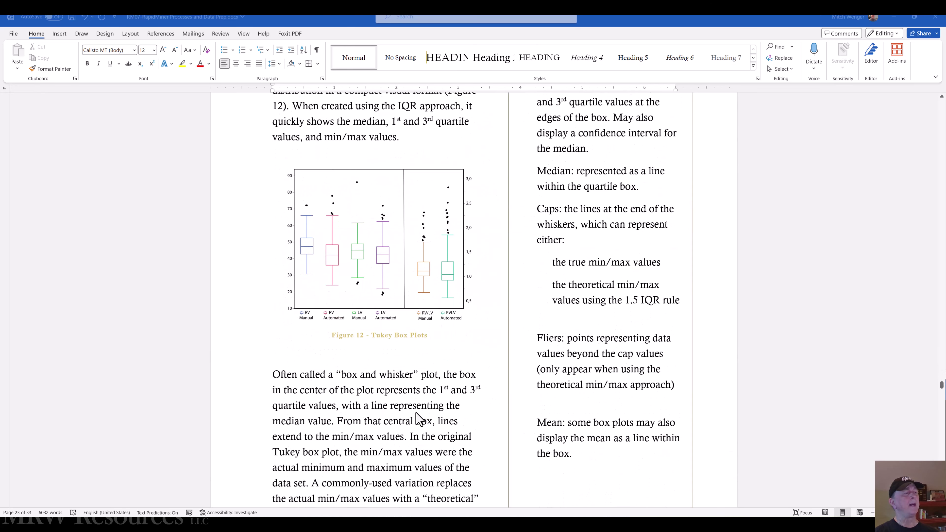
scroll(419, 419, "down", 13)
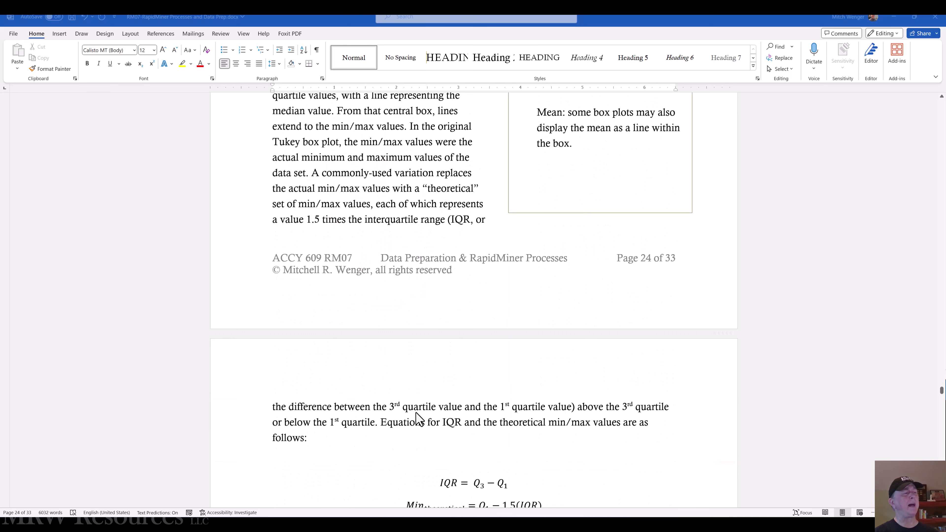
Settle on the IQR equations and Figure 13, then minimize Word to reveal RapidMiner Studio
scroll(419, 419, "down", 6)
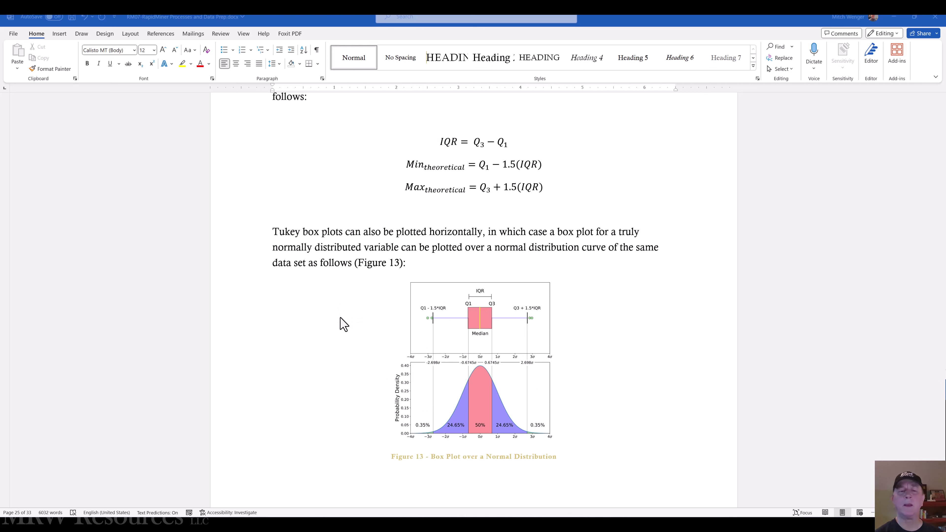
scroll(340, 324, "up", 1)
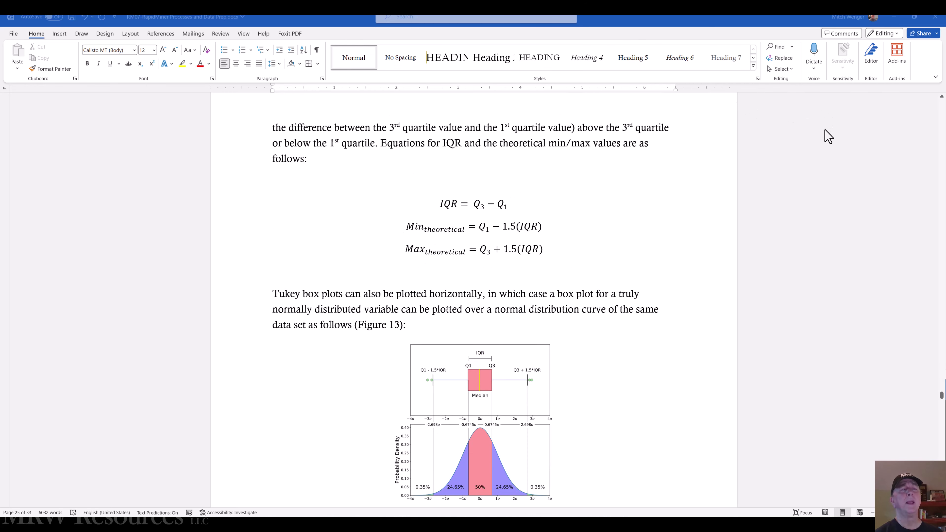
left_click(894, 19)
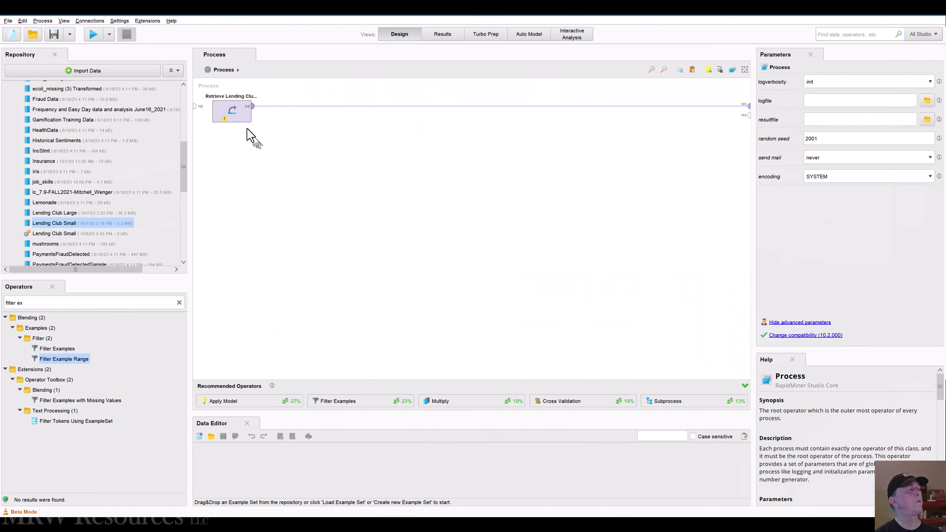
Place a Tukey Test operator, found by searching 'tuk', after Retrieve Lending Club Small and run the process
left_click(238, 111)
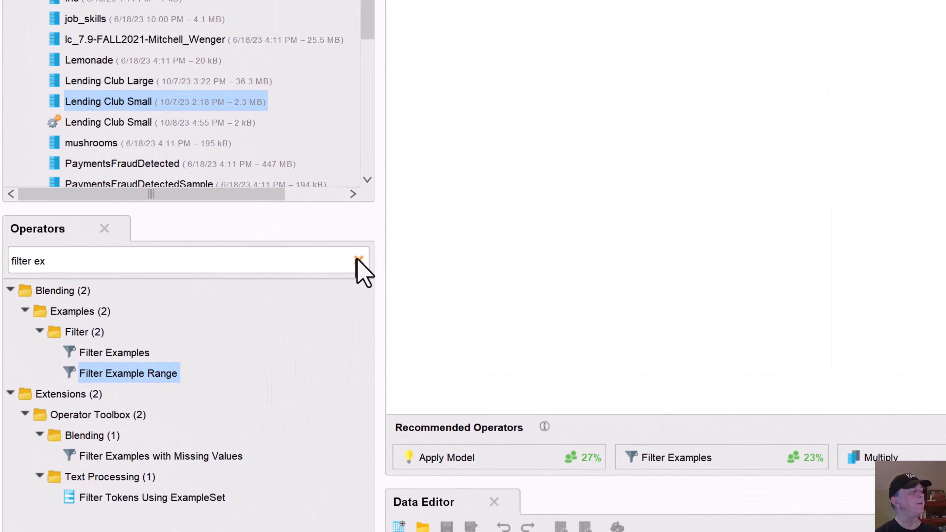
left_click(179, 303)
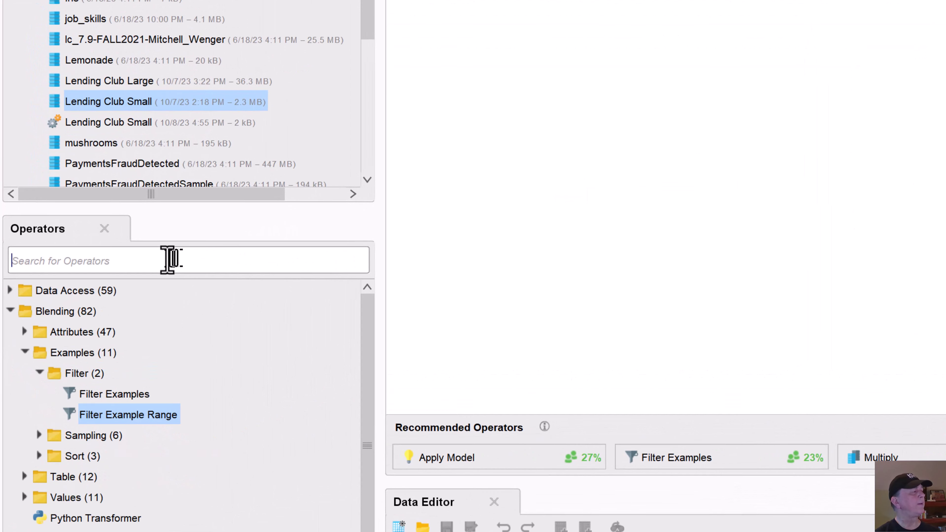
type("tuk")
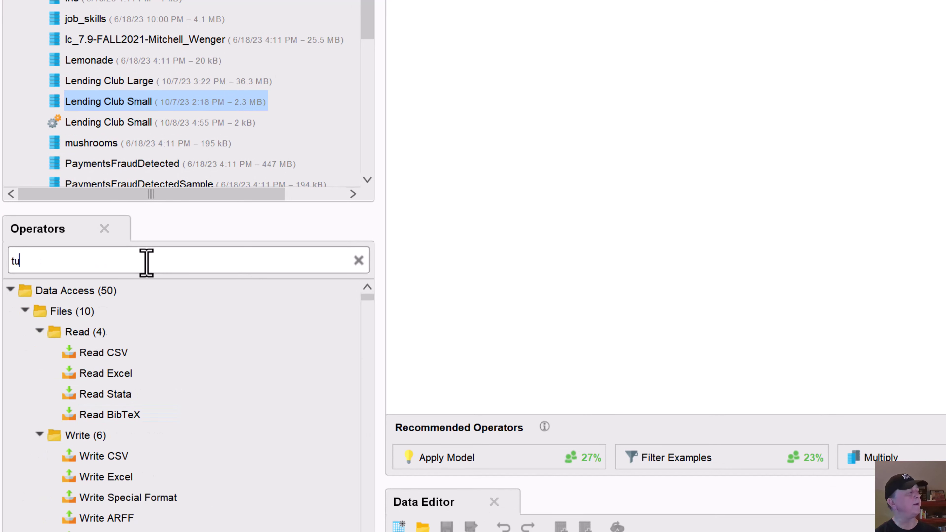
left_click_drag(93, 353, 311, 164)
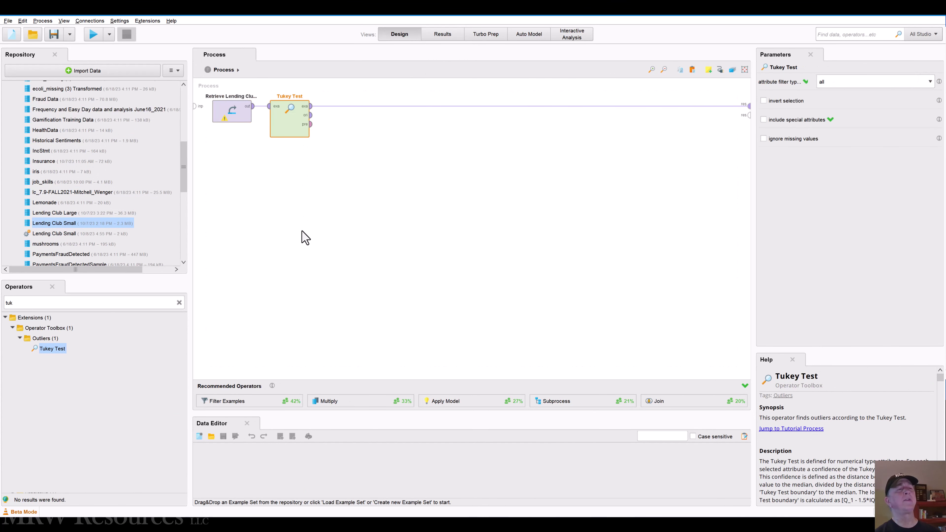
left_click(94, 35)
Let the run finish and scroll the Tukey Test result table right to the TukeyTest outlier and confidence columns
left_click(570, 285)
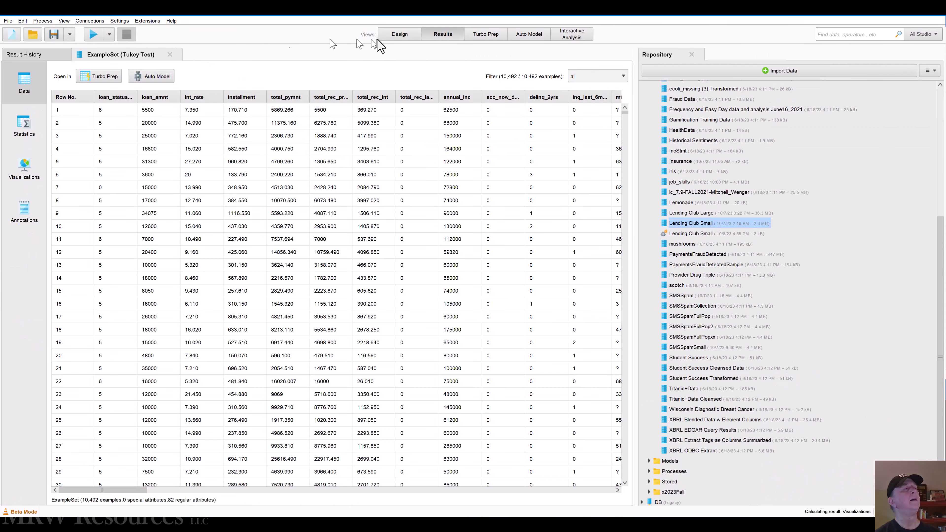
left_click(399, 36)
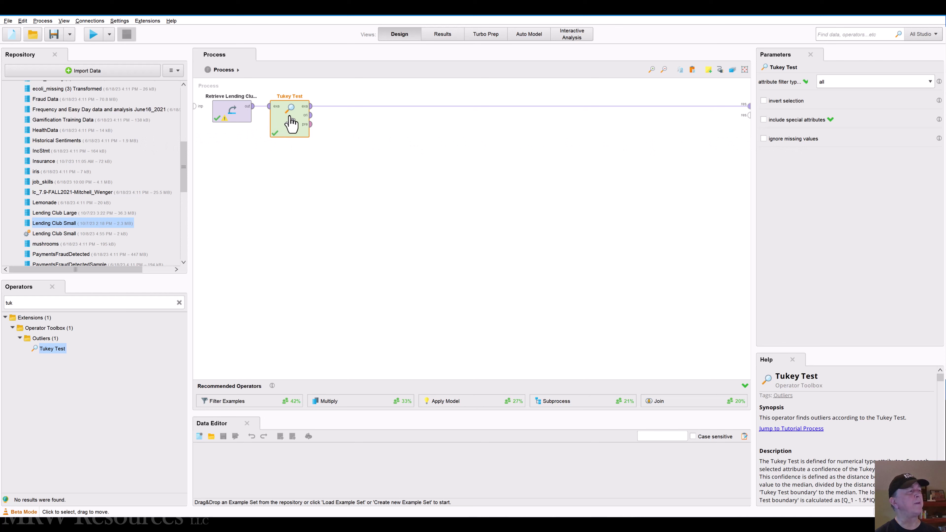
left_click(439, 37)
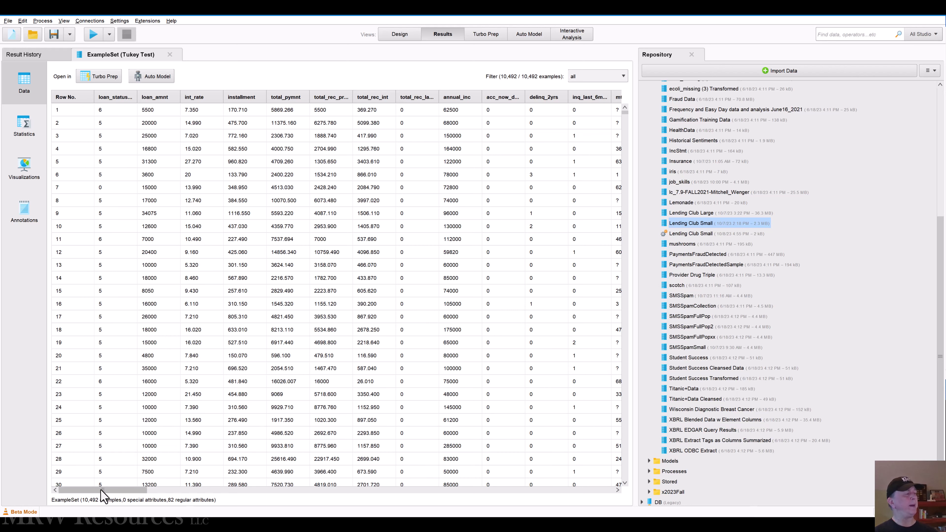
mouse_move(102, 496)
left_mouse_down()
mouse_move(151, 495)
mouse_move(99, 494)
left_mouse_up()
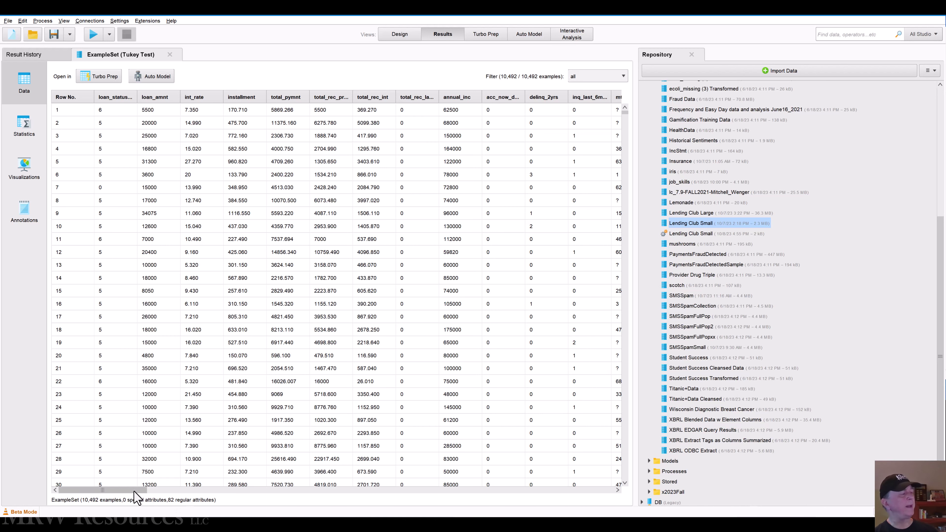
left_click_drag(134, 492, 282, 499)
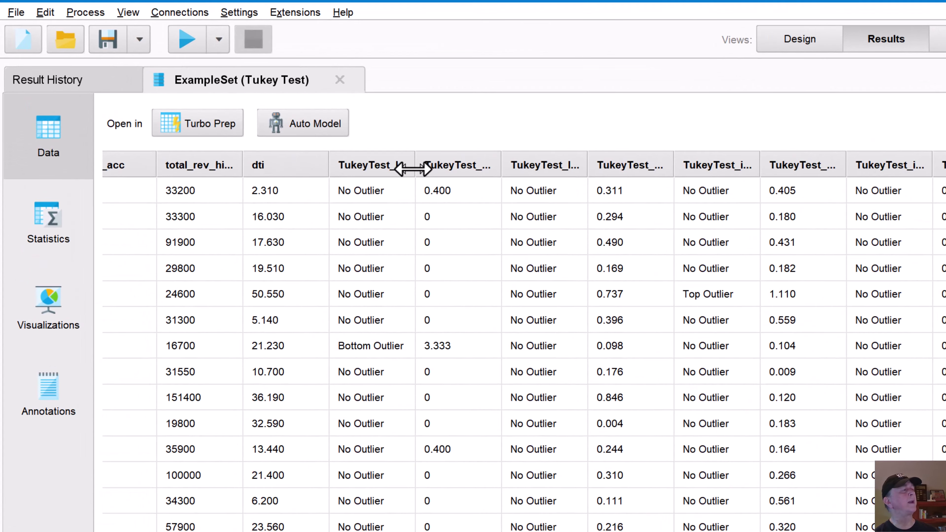
Sort by the loan status outlier flag, widen its Tukey columns, and browse the Bottom Outlier rows
double_click(293, 128)
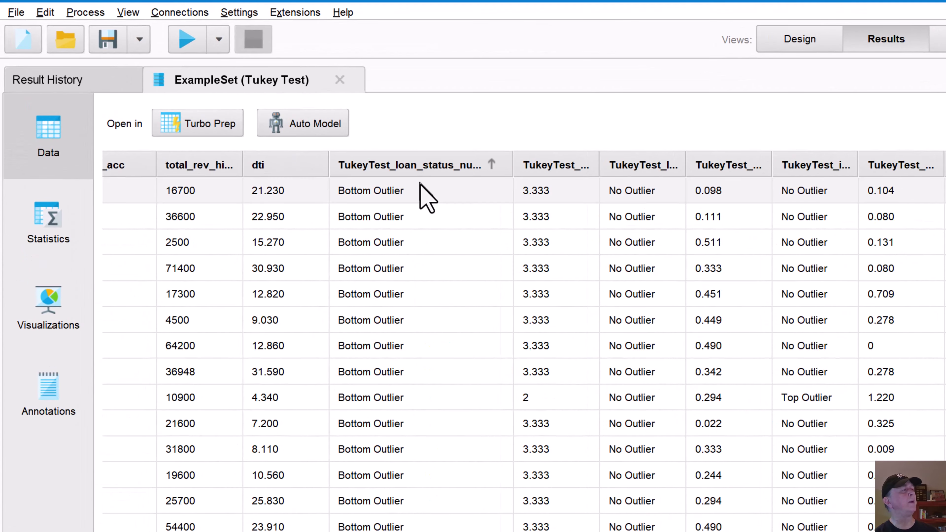
left_click_drag(513, 161, 545, 160)
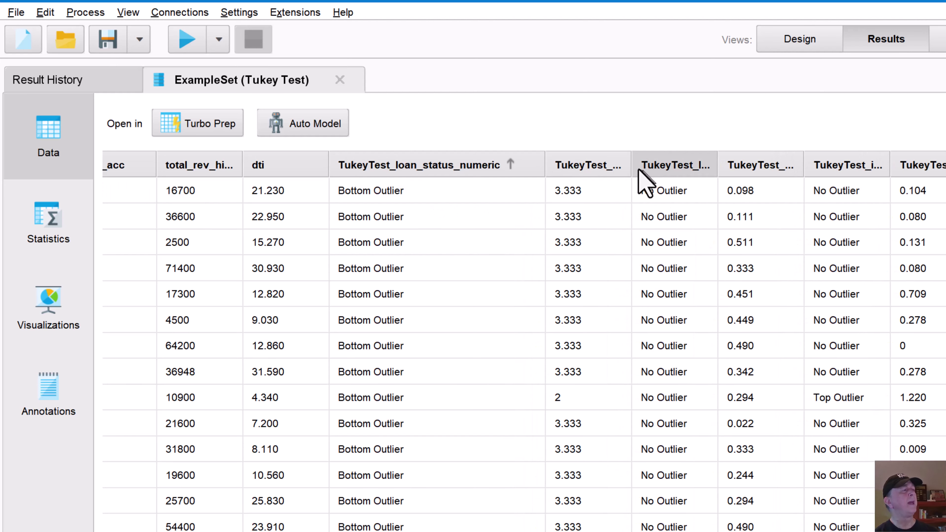
left_click_drag(629, 165, 806, 167)
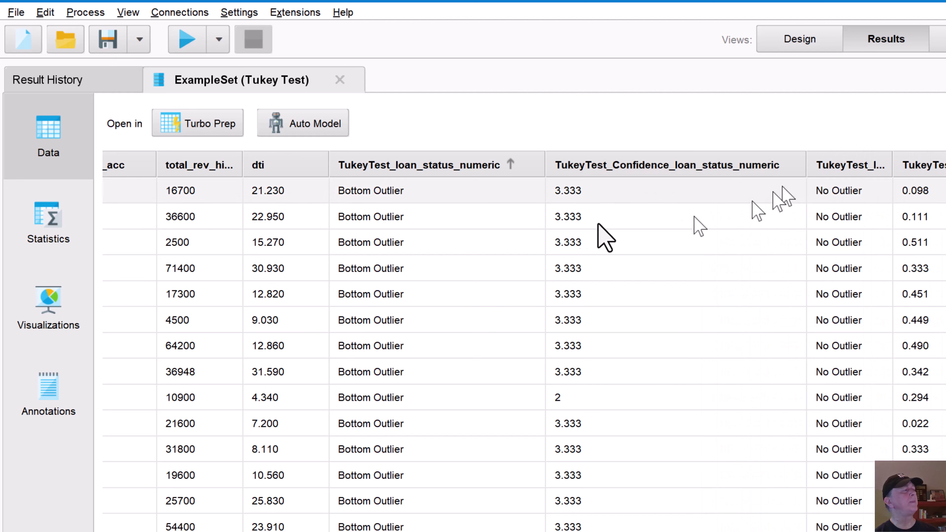
left_click(414, 190)
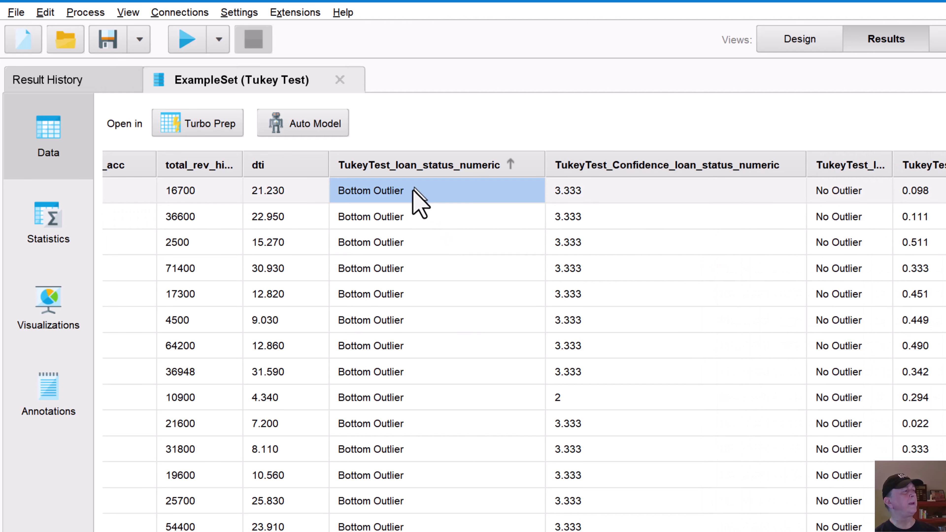
scroll(439, 510, "down", 3)
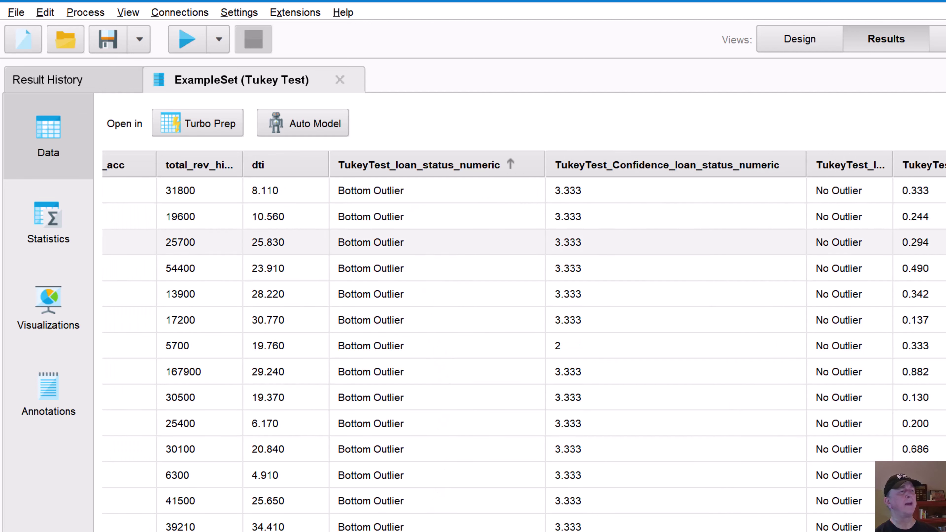
scroll(524, 352, "down", 15)
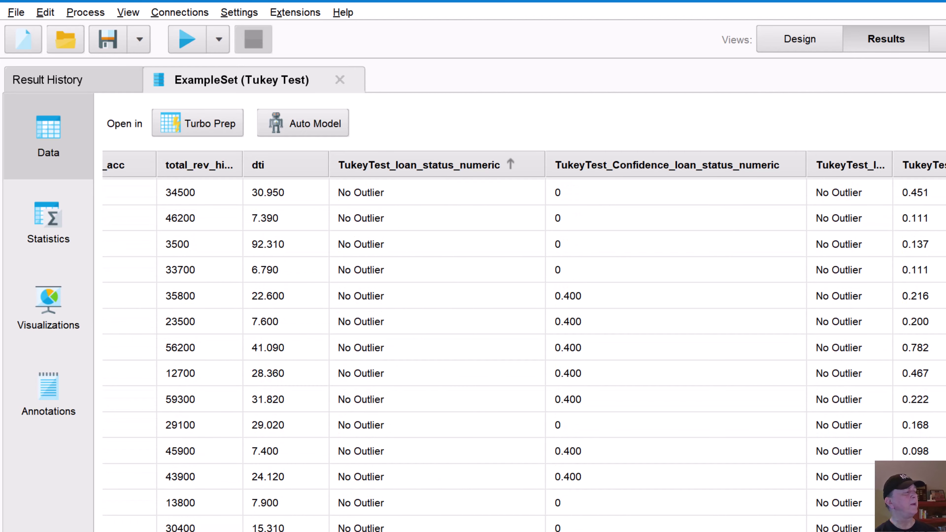
scroll(524, 357, "down", 15)
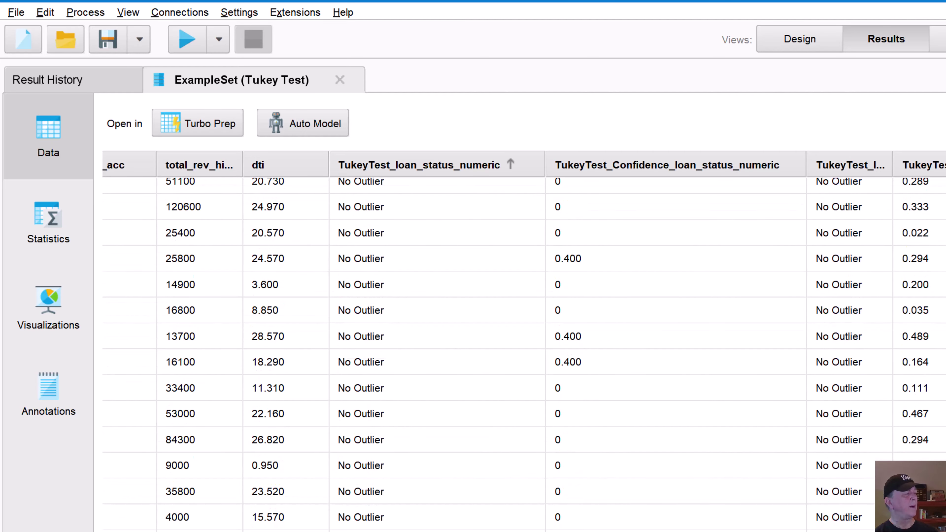
scroll(525, 352, "up", 20)
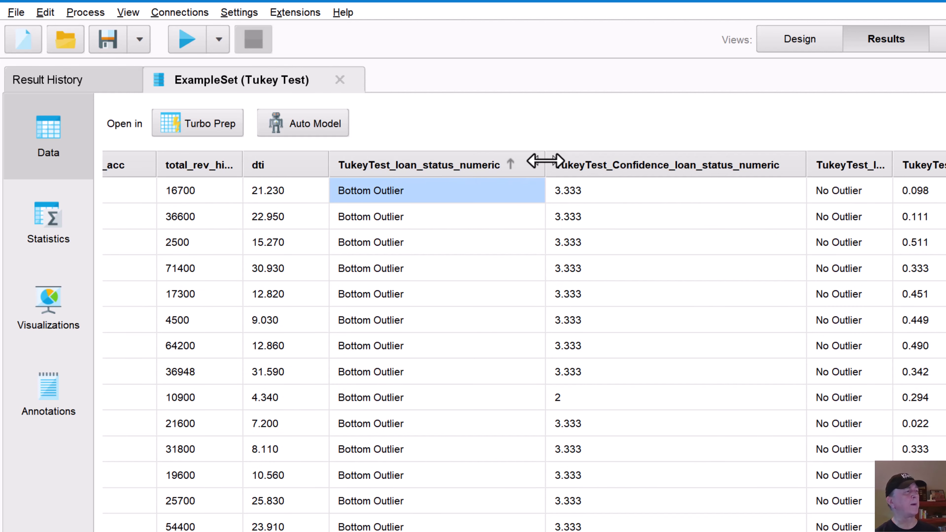
Narrow the loan_status Tukey columns and widen the TukeyTest_loan_amnt and its confidence columns
left_click_drag(544, 162, 415, 152)
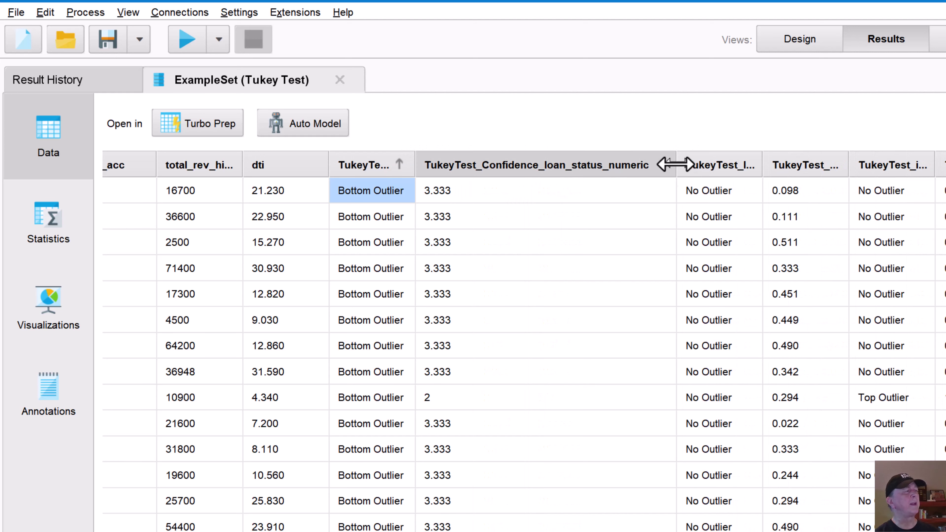
left_click_drag(672, 164, 495, 165)
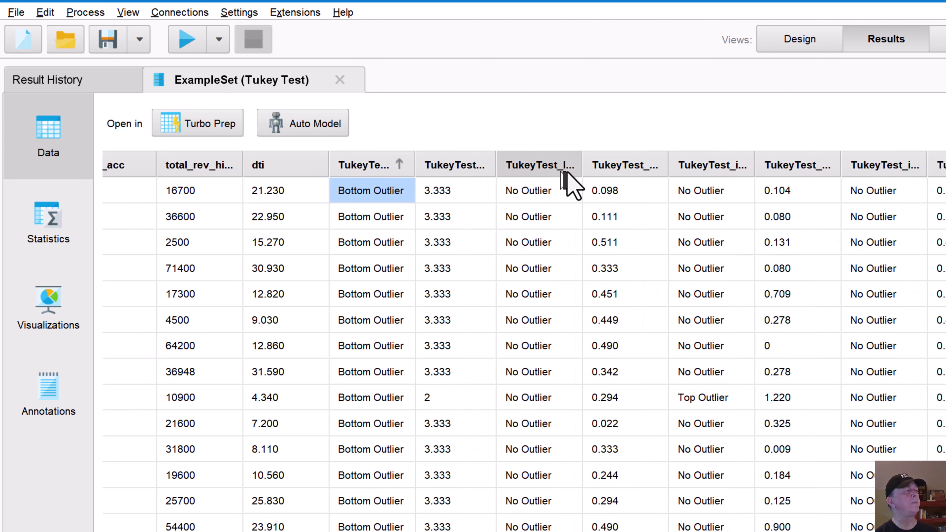
left_click_drag(582, 165, 664, 165)
left_click_drag(750, 164, 810, 159)
left_click_drag(514, 113, 561, 114)
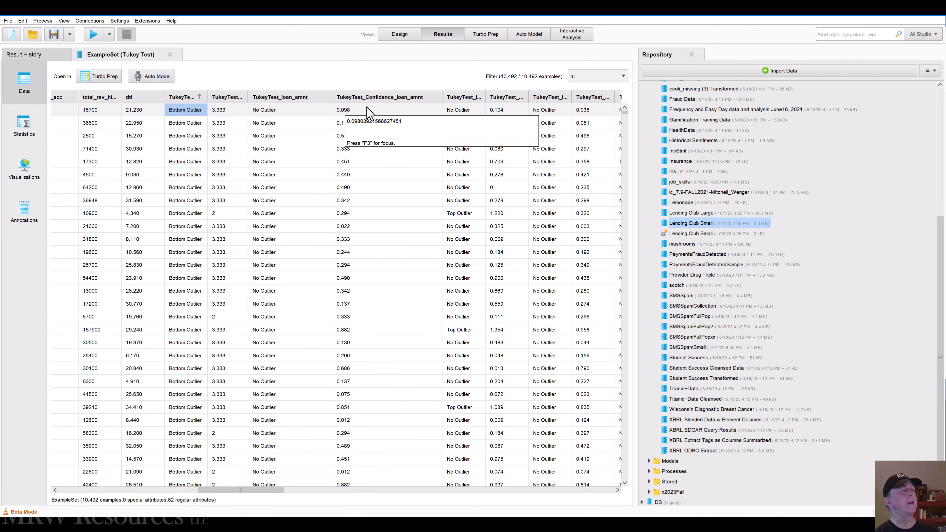
Sort the table by TukeyTest_loan_amnt so Top Outlier loans come first
scroll(369, 168, "down", 1)
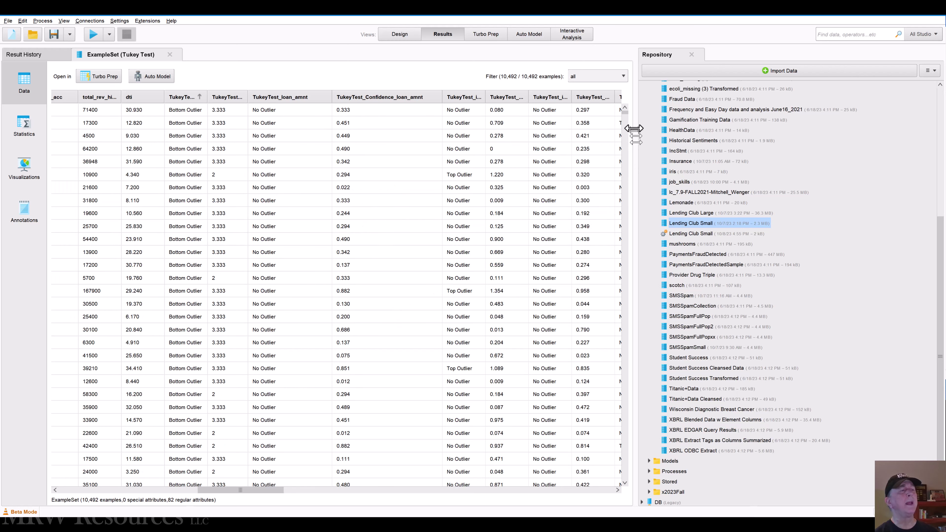
left_click(625, 482)
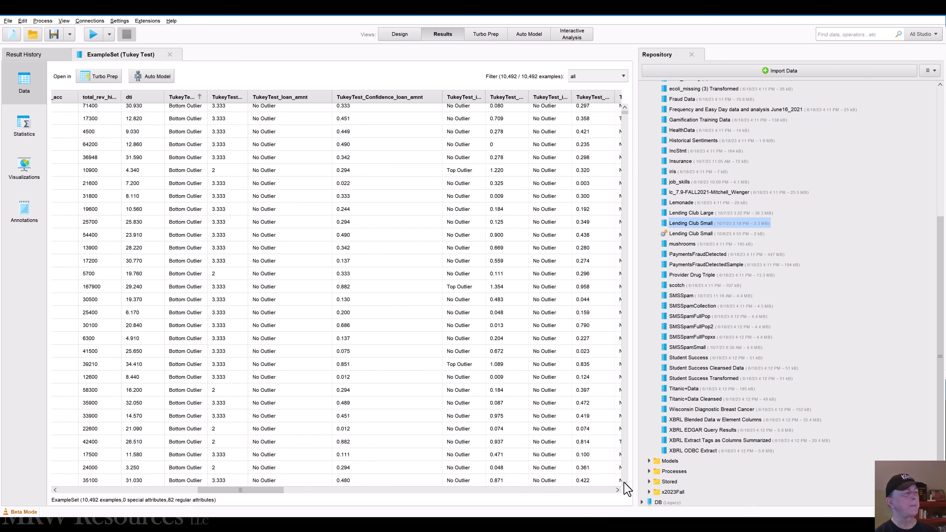
scroll(627, 489, "down", 10)
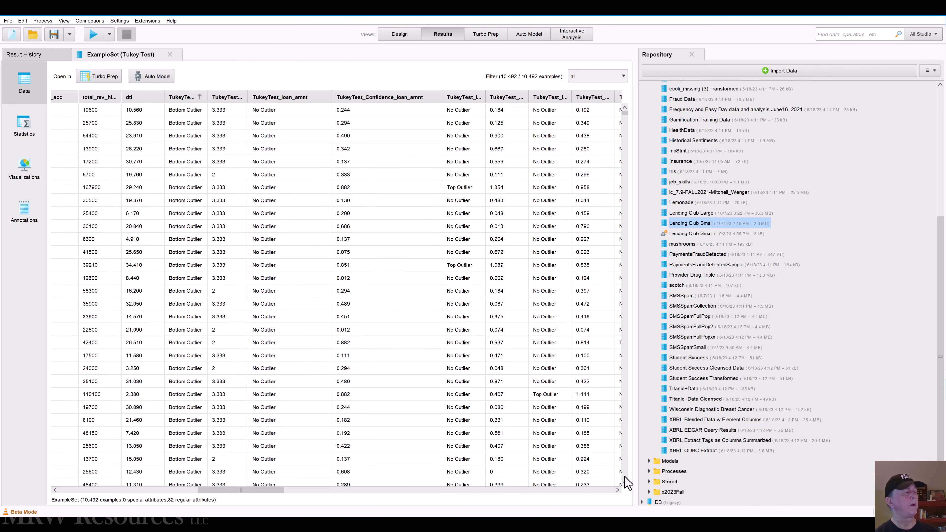
scroll(625, 478, "down", 8)
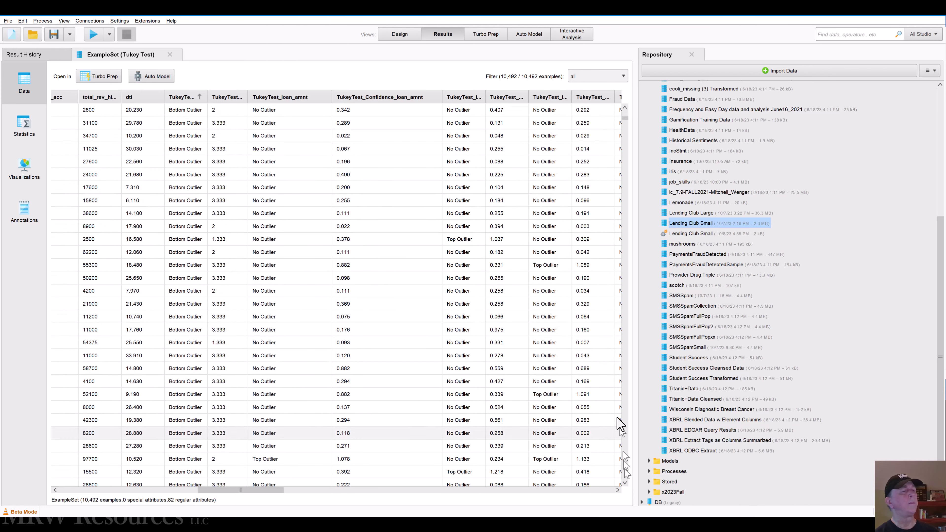
left_click(626, 115)
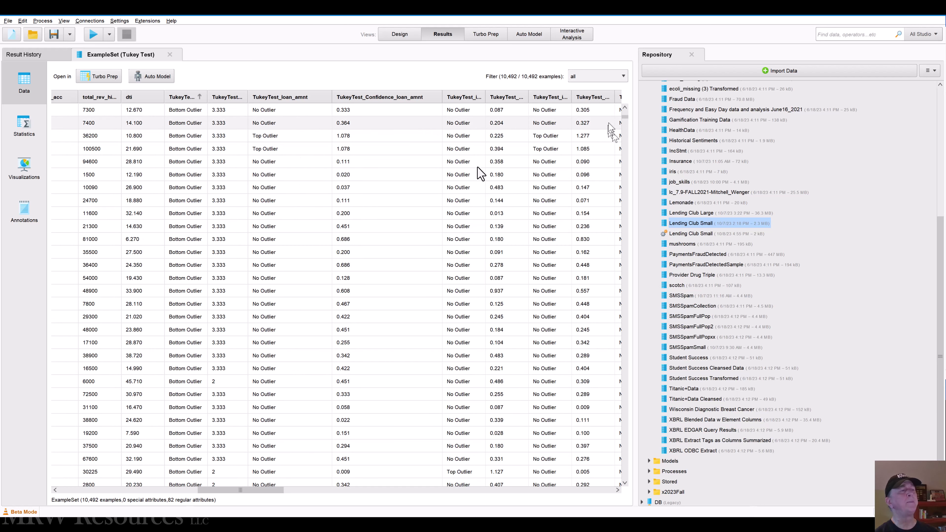
left_click(280, 96)
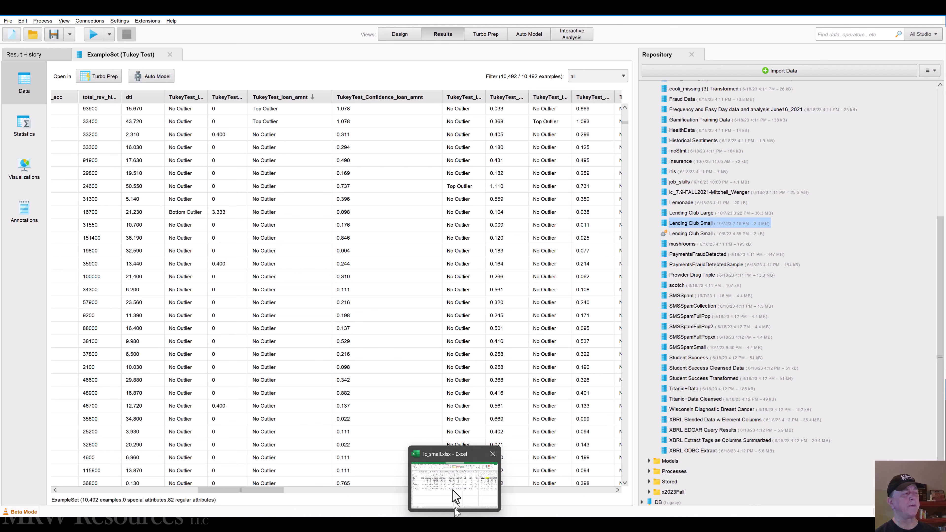
Open lc_small's Descriptives sheet and review loan_amnt's statistics: minimum 1000, Largest 20000, Smallest 8000
left_click(455, 492)
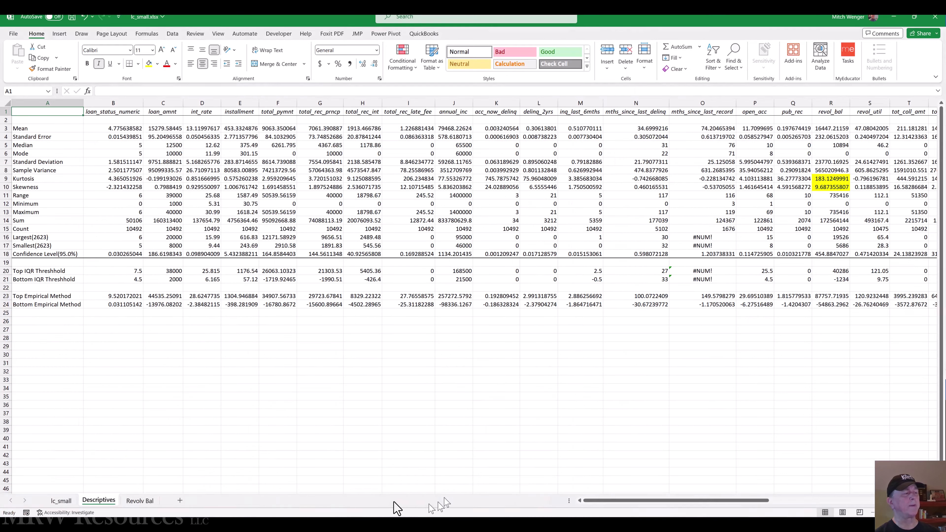
left_click(59, 501)
left_click(91, 503)
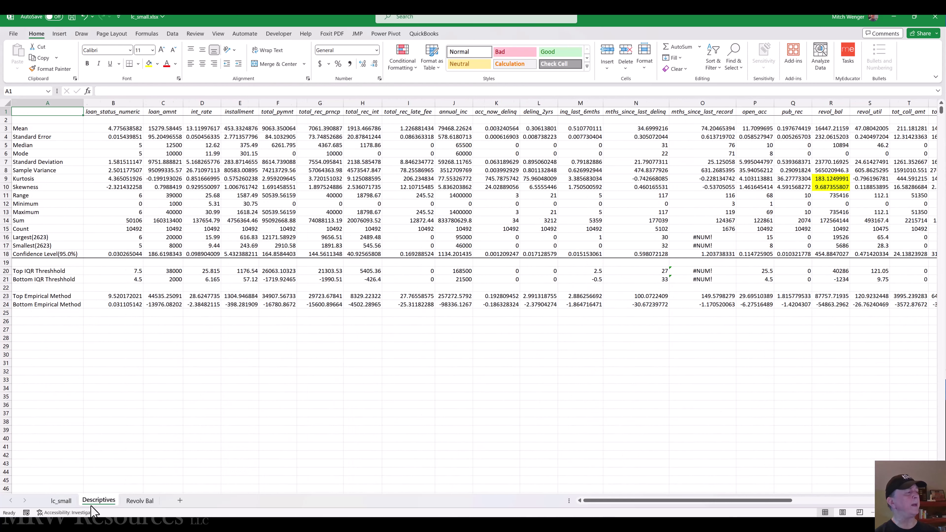
left_click(164, 136)
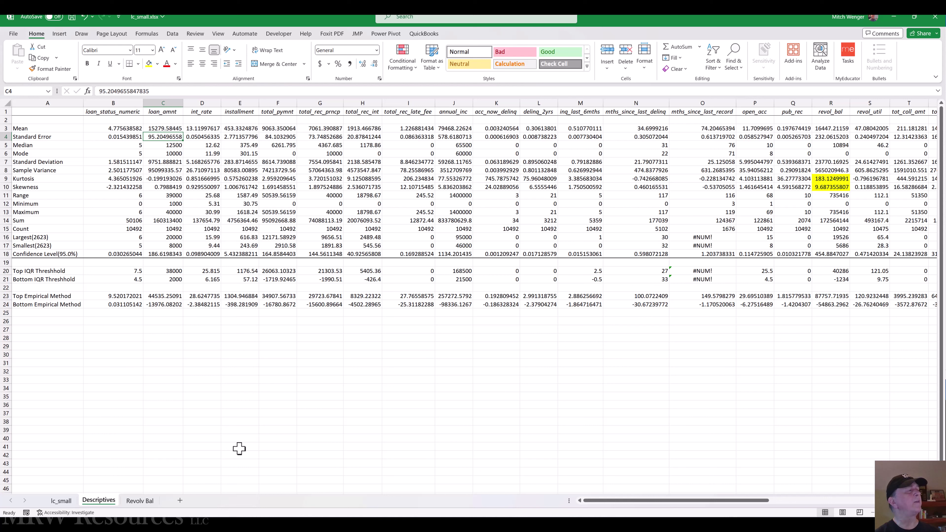
key("Down")
key("Down")
key("Down")
key("Down")
key("Down")
key("Down")
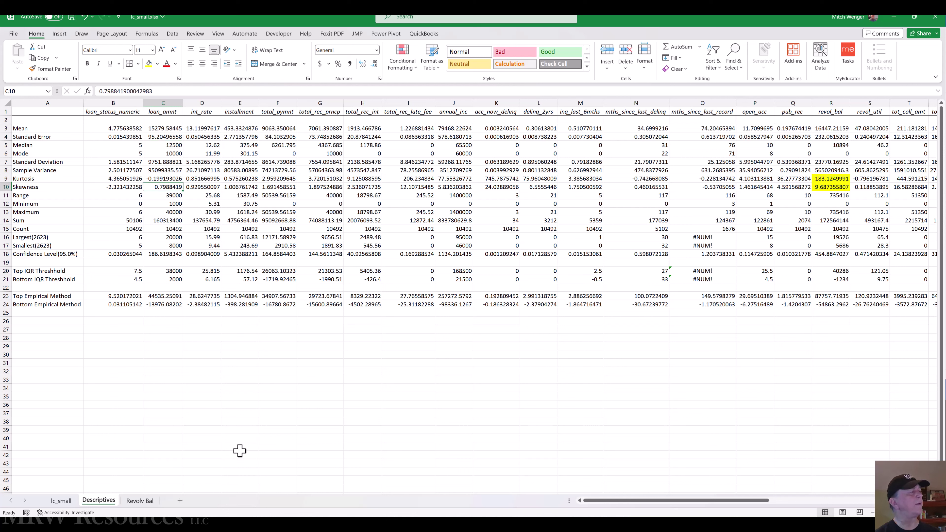
key("Up")
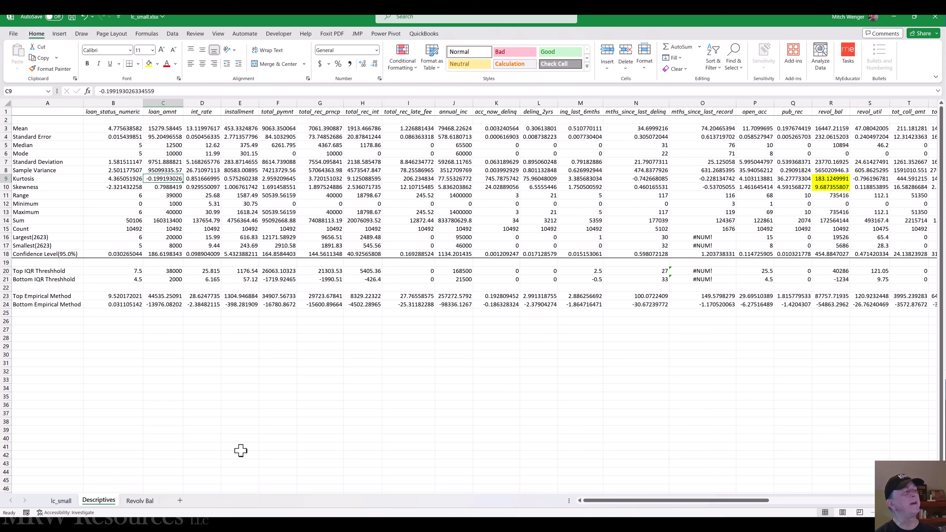
key("Down")
key("Down")
key("Down")
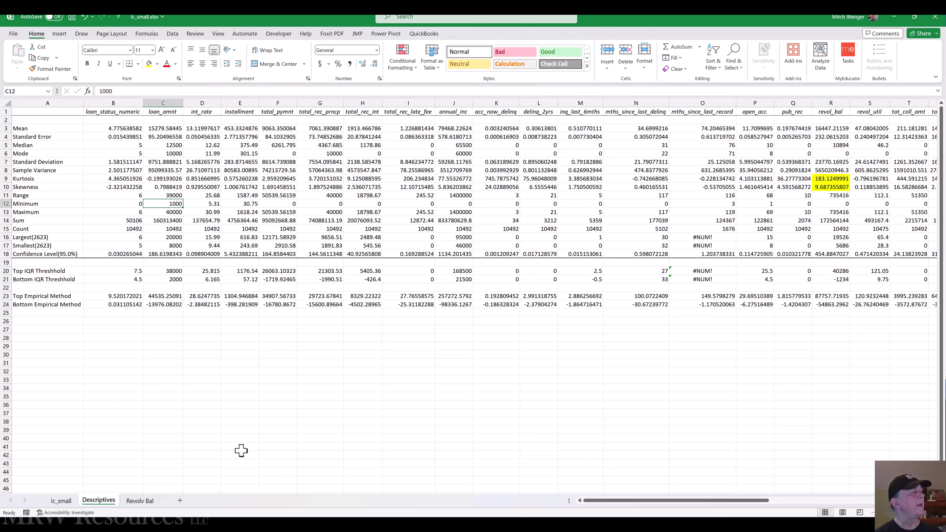
key("Up")
key("Up")
key("Up")
key("Down")
key("Down")
key("Down")
key("Down")
key("Down")
key("Down")
key("Down")
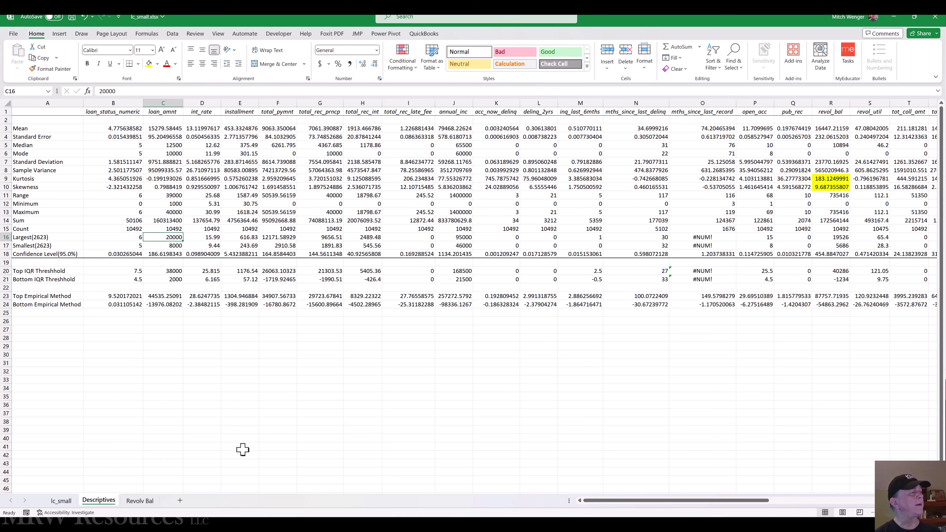
key("Down")
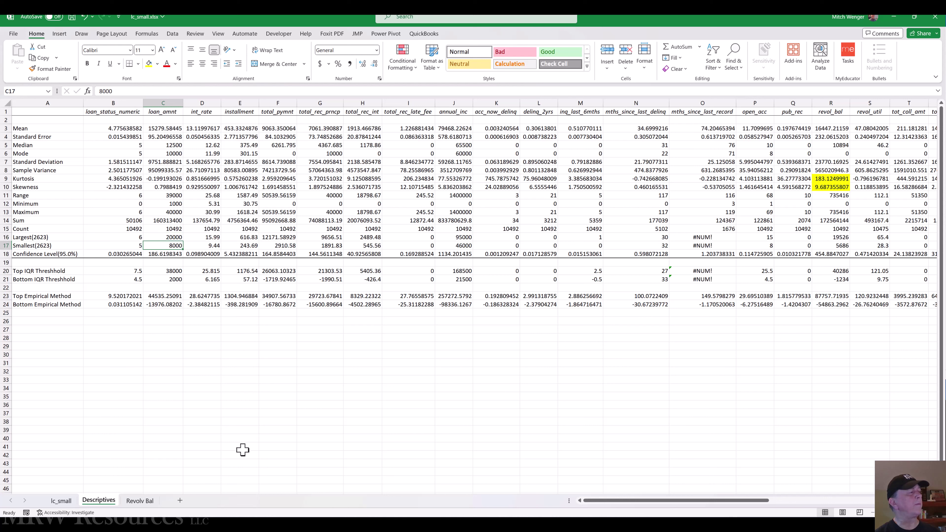
Inspect loan_amnt's IQR thresholds (38000 and 2000), empirical-method bounds (top 44535.25) and range 39000
key("Down")
key("Down")
key("Down")
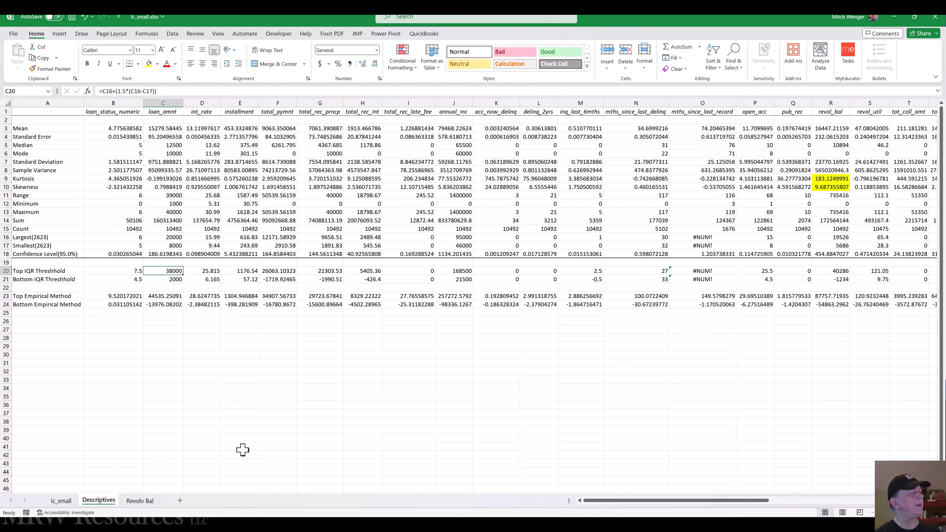
key("shift+Down")
key("shift+Up")
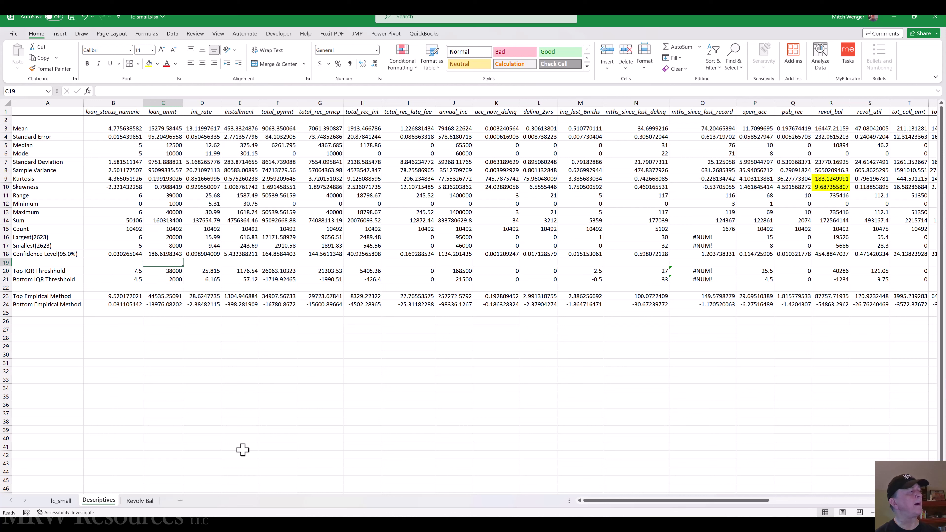
key("Down")
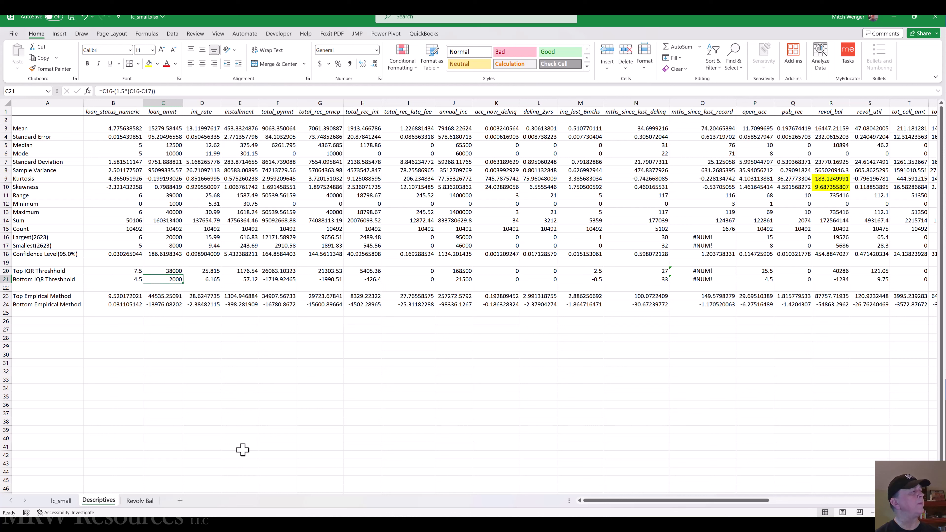
key("Up")
key("Up")
key("Up")
key("Up")
key("Up")
key("Up")
key("Up")
key("Up")
key("Up")
left_click_drag(165, 295, 166, 304)
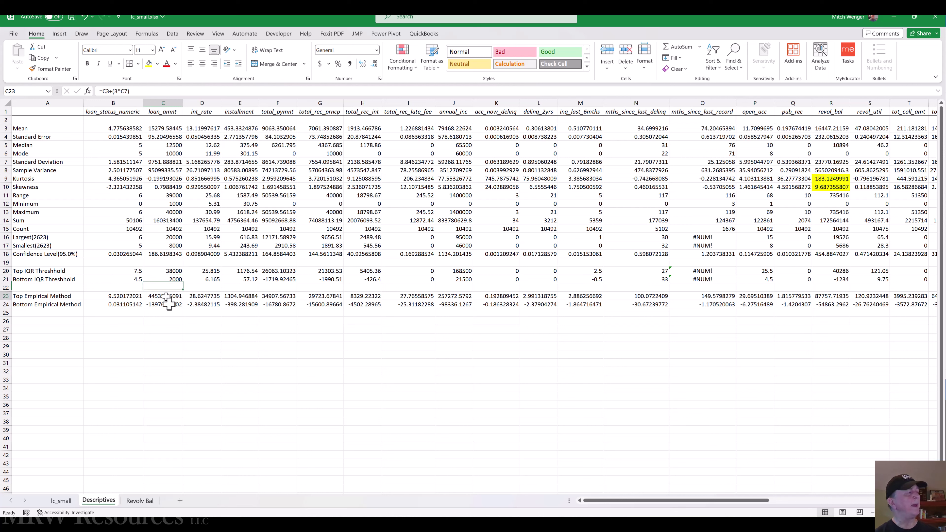
key("shift+Up")
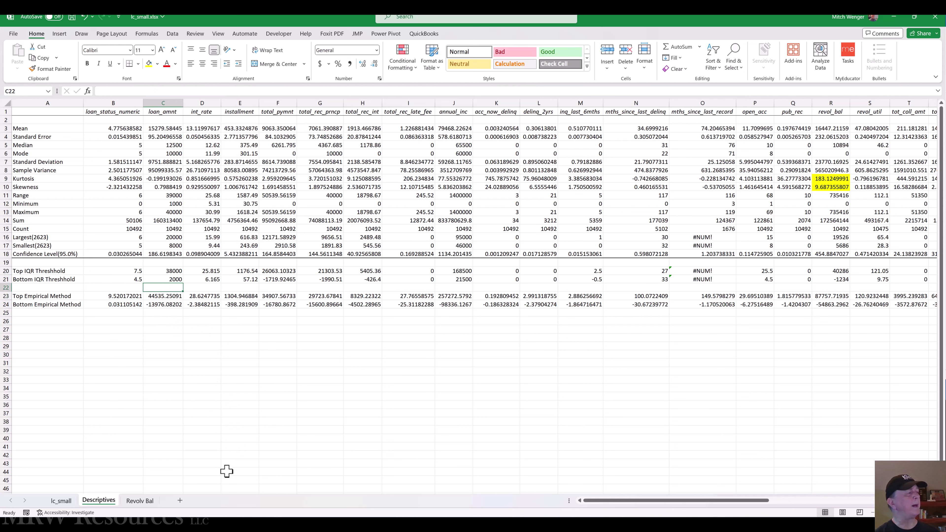
key("Down")
key("Up")
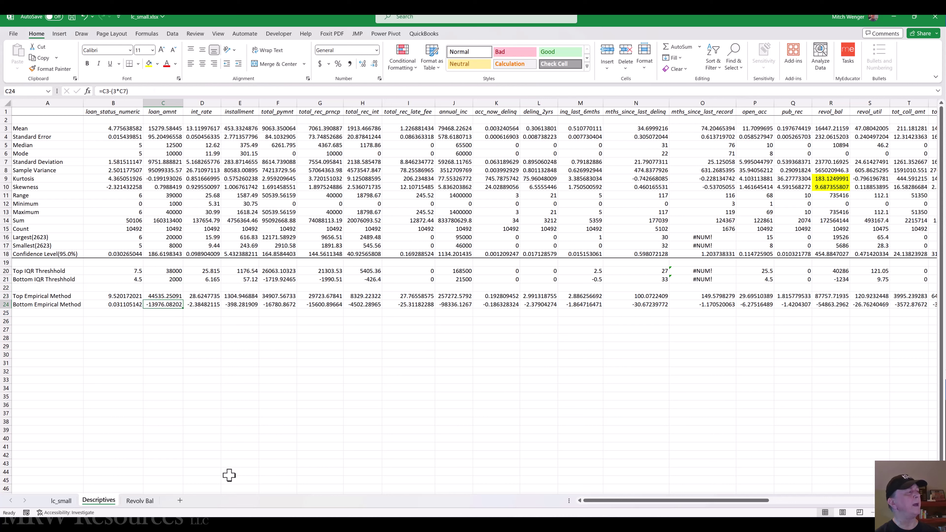
key("Up")
key("Up")
key("Up")
key("Up")
key("Up")
key("Up")
key("Up")
key("Up")
key("Up")
key("Up")
key("Up")
key("Up")
key("Up")
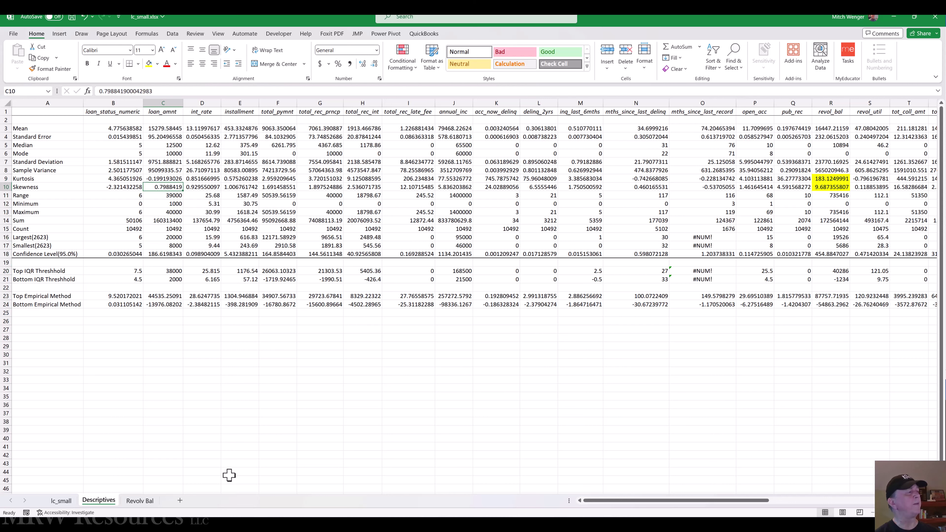
key("Up")
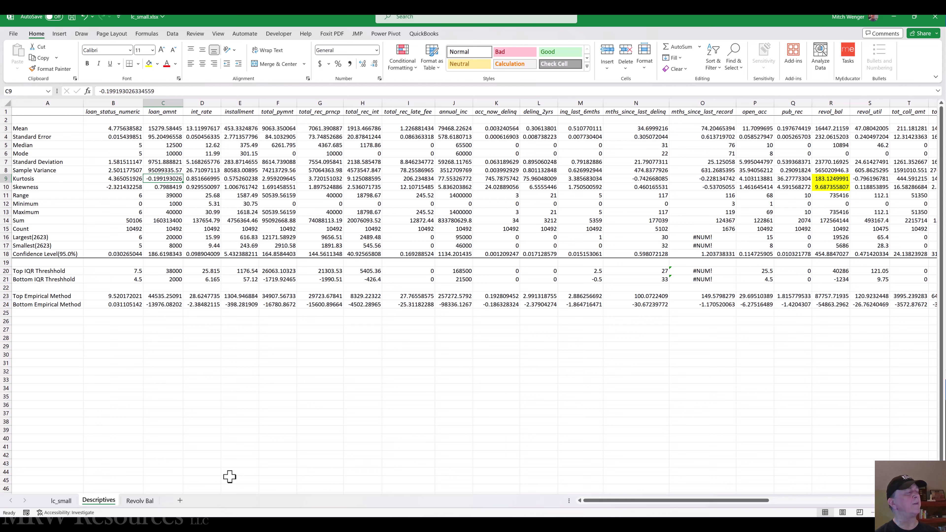
key("Right")
key("Right")
key("Right")
key("Right")
key("Right")
key("Right")
key("Right")
key("Right")
key("Right")
key("Right")
key("Right")
key("Right")
key("Right")
key("Right")
key("Right")
key("Right")
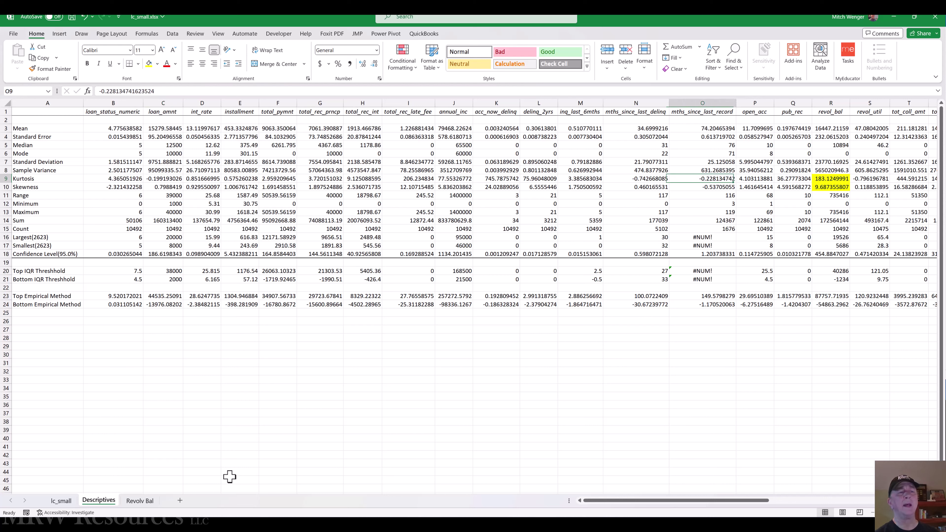
key("Left")
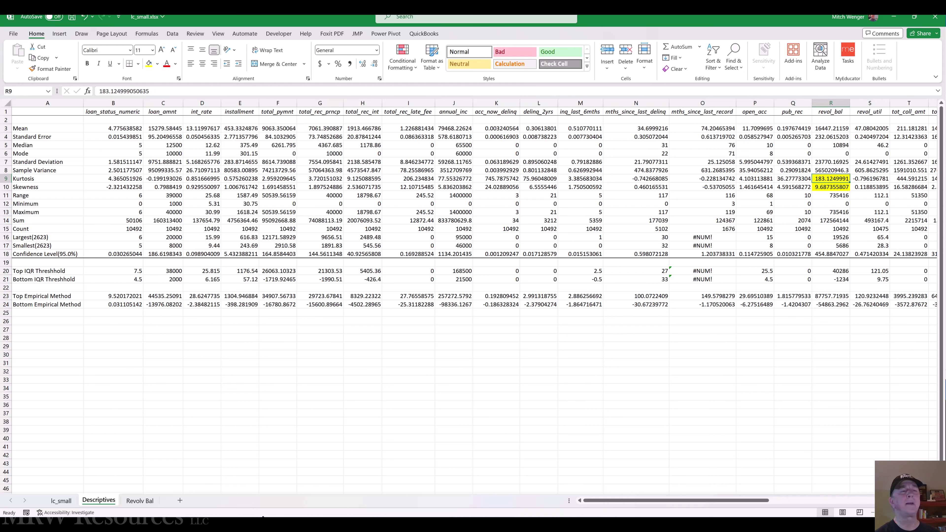
key("Down")
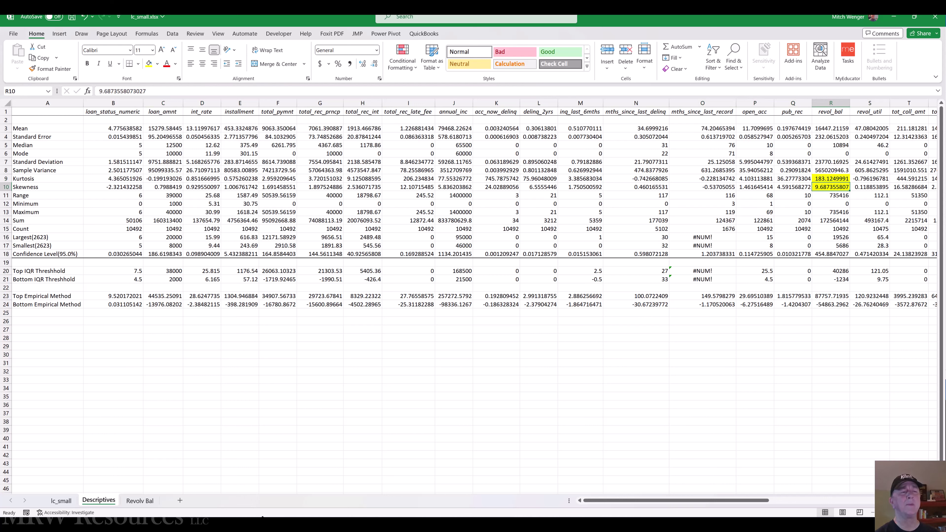
key("Down")
key("Down")
key("Down")
key("Down")
key("Down")
key("Down")
key("Down")
key("Down")
key("Down")
key("Down")
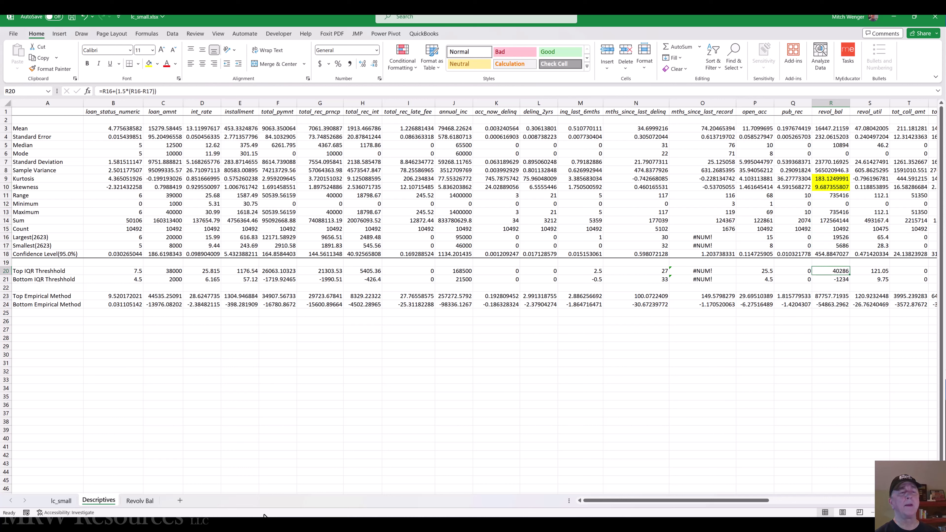
key("Down")
key("Down")
key("Down")
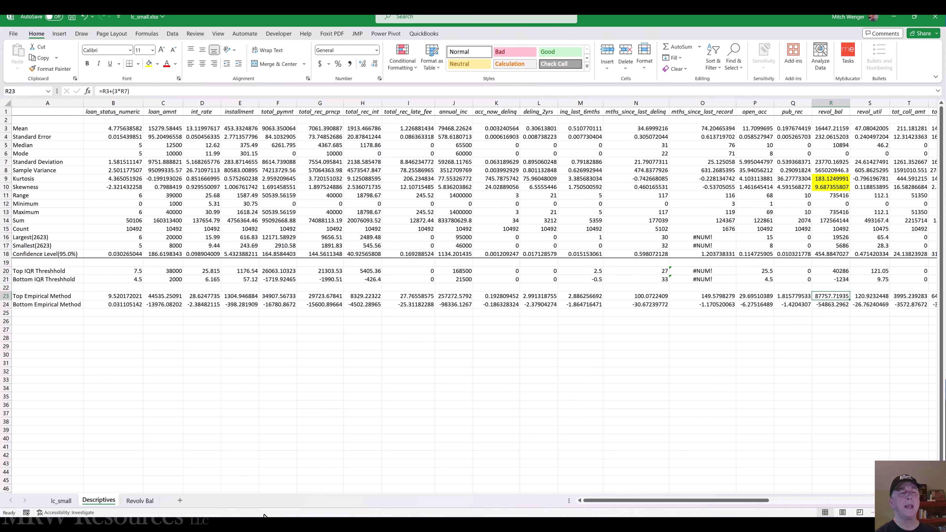
key("Up")
key("Up")
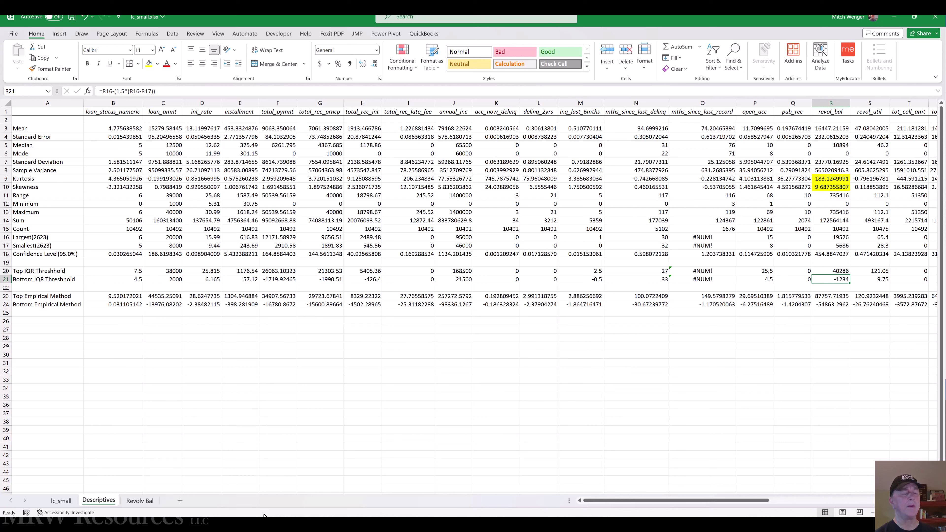
key("Down")
key("Down")
key("Down")
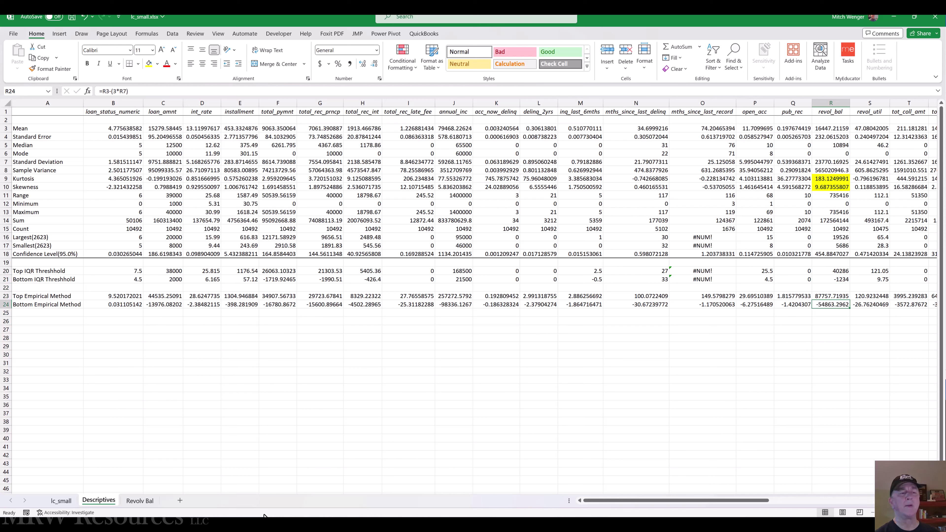
key("Up")
key("Up")
key("Up")
key("Up")
key("Up")
key("Up")
key("Up")
key("Up")
key("Up")
key("Up")
key("Up")
key("Up")
key("Up")
key("Up")
key("Up")
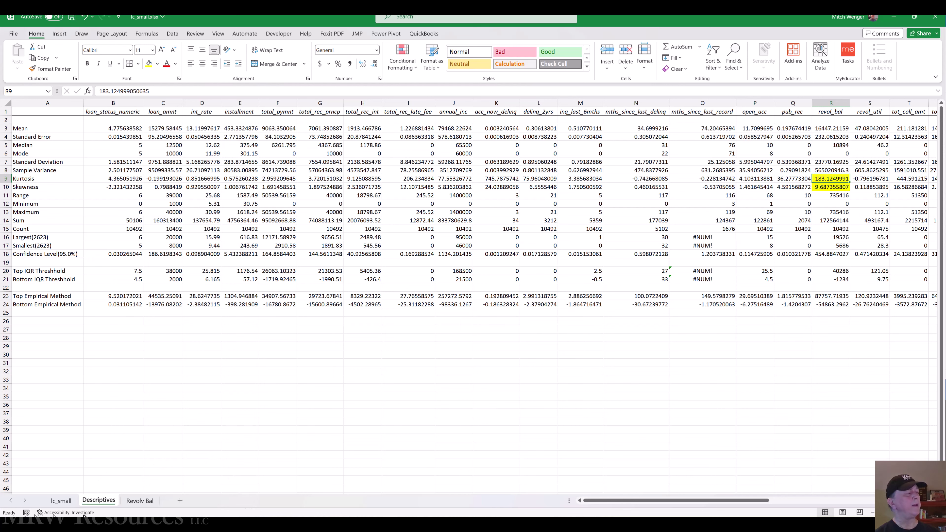
Switch back to RapidMiner's Tukey Test results, scroll the table to the top, and return to Design view
key("alt+Tab")
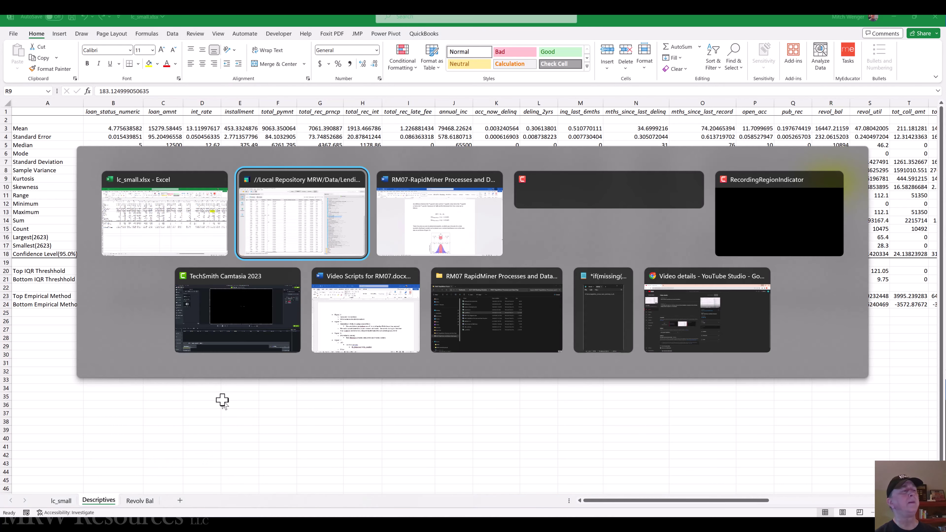
key("Tab")
left_click_drag(277, 495, 306, 496)
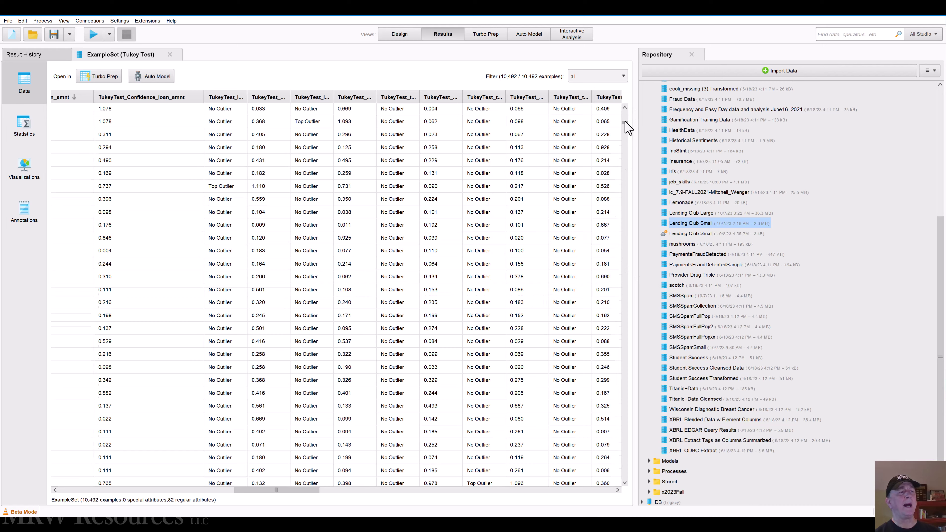
left_click_drag(625, 121, 625, 110)
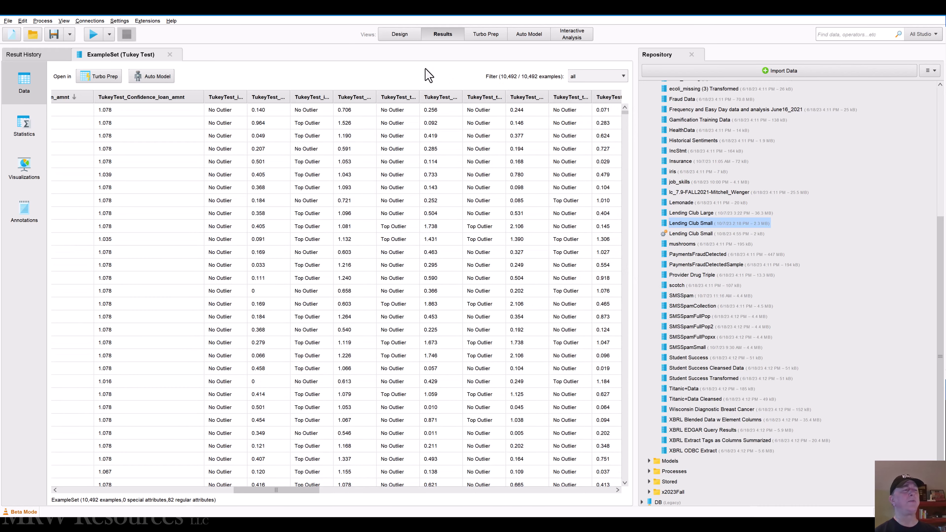
left_click(404, 35)
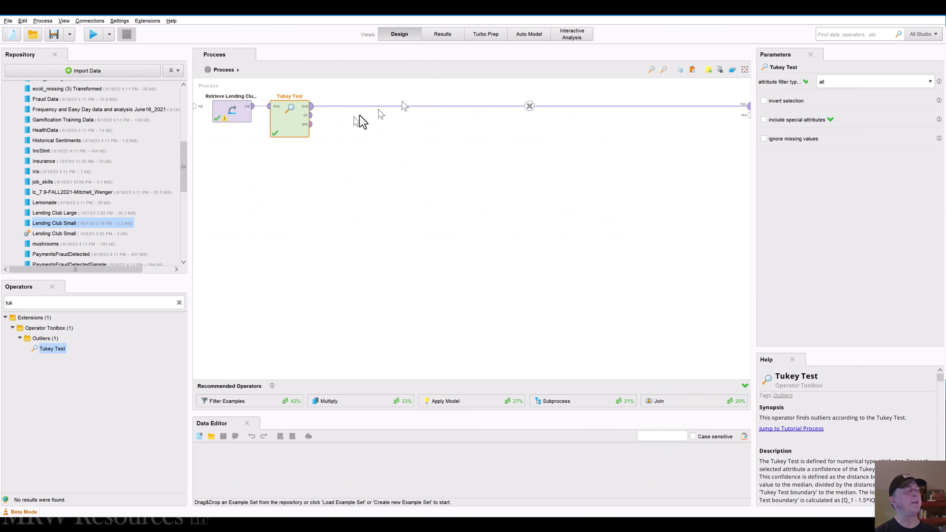
Set the Tukey Test's attribute filter type to subset, then delete the Tukey Test operator
left_click(853, 83)
left_click(847, 107)
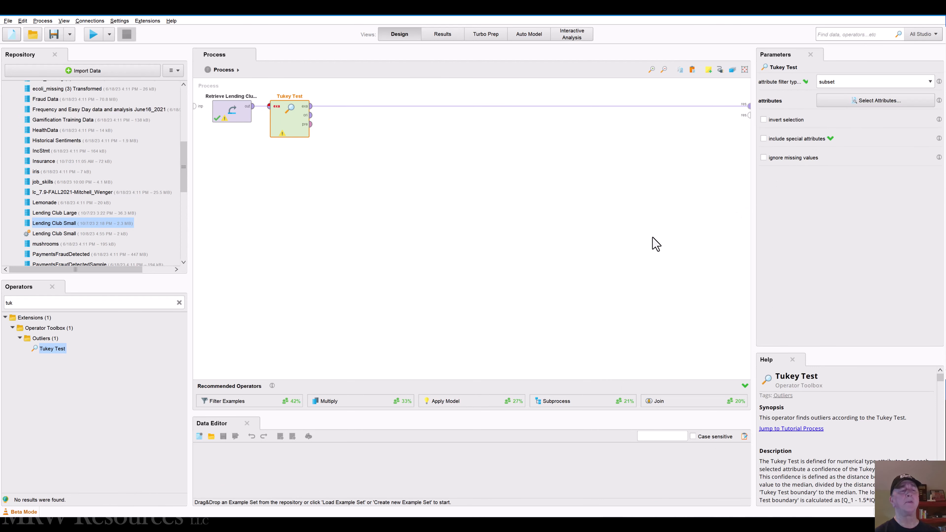
left_click(526, 242)
left_click(298, 134)
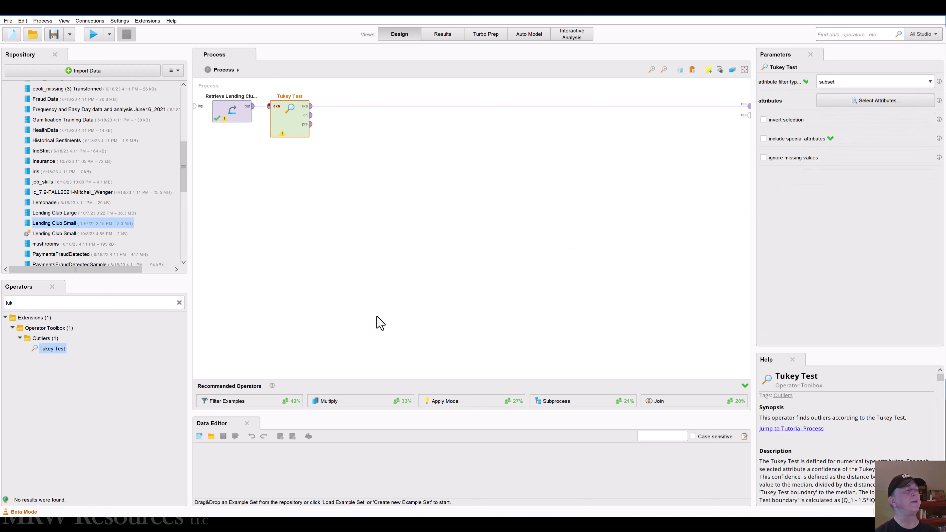
key("Delete")
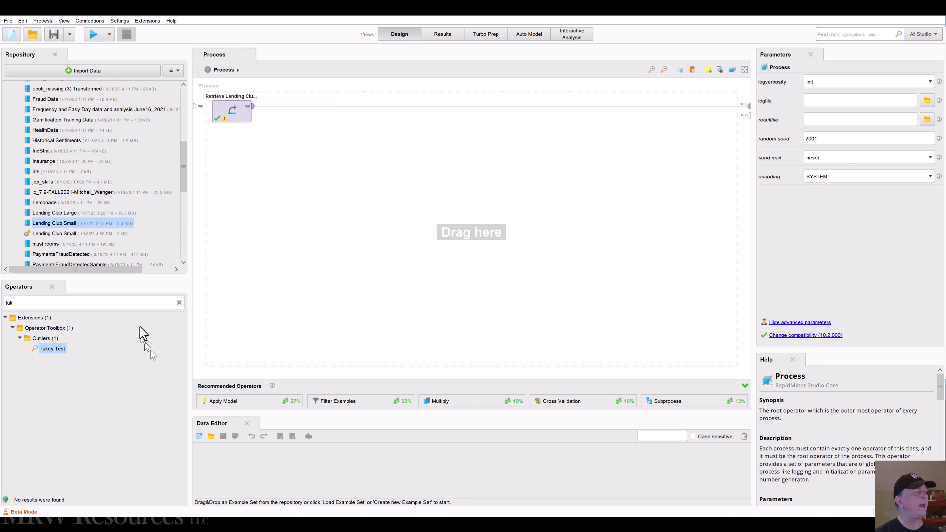
Take Filter Examples from Blending > Examples > Filter and connect it after Retrieve Lending Club
left_click(179, 303)
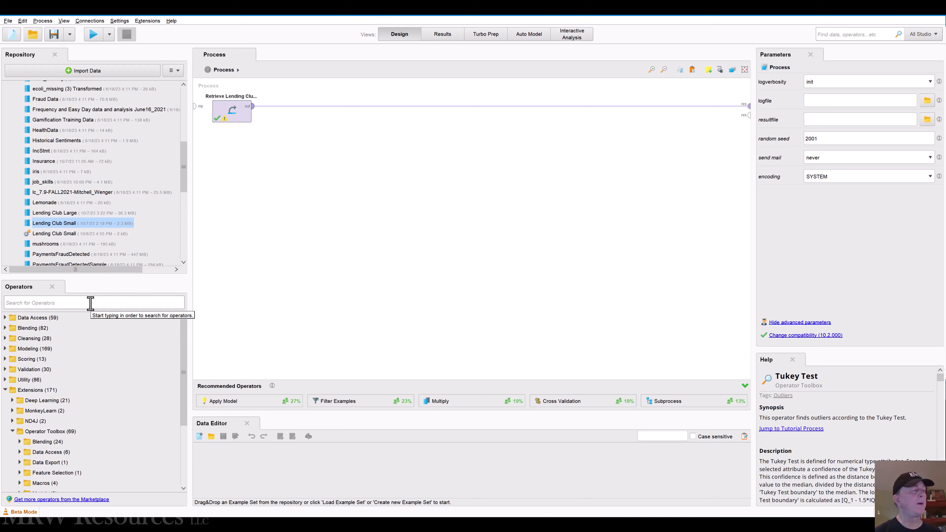
left_click(11, 390)
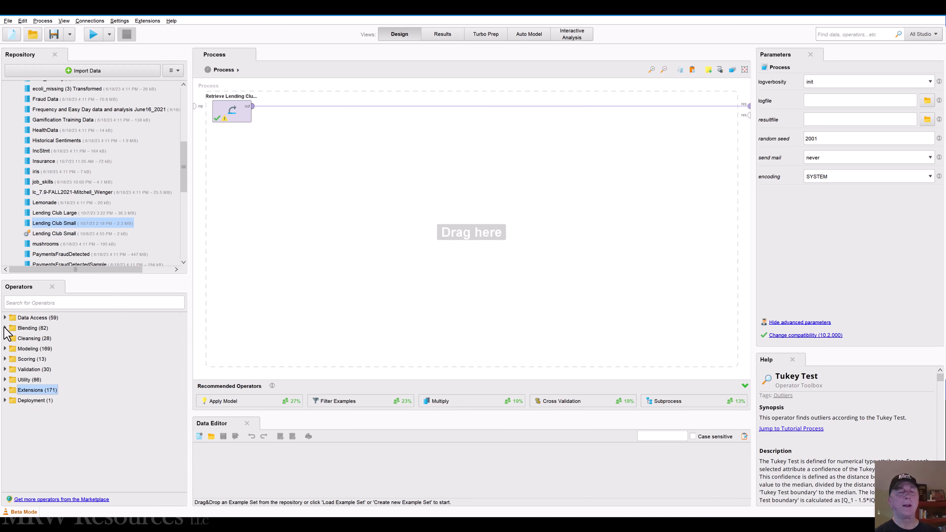
left_click(4, 328)
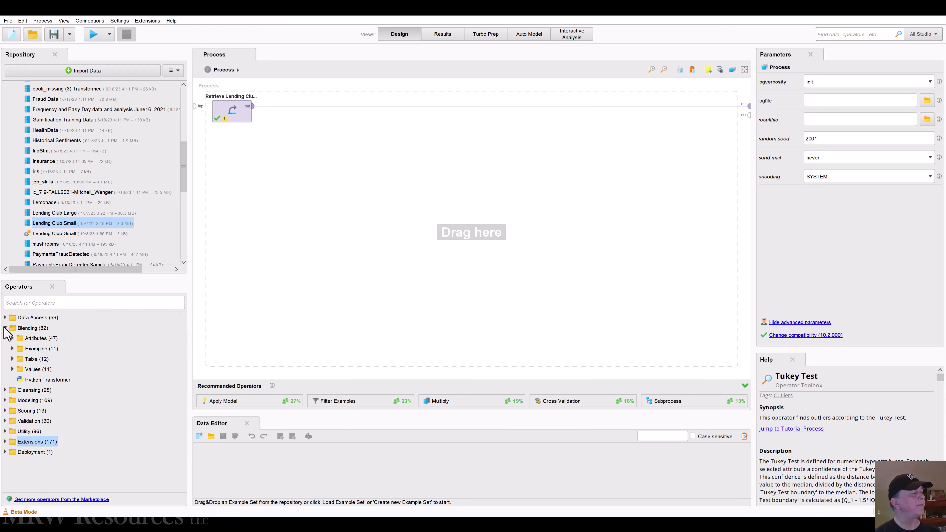
left_click(12, 349)
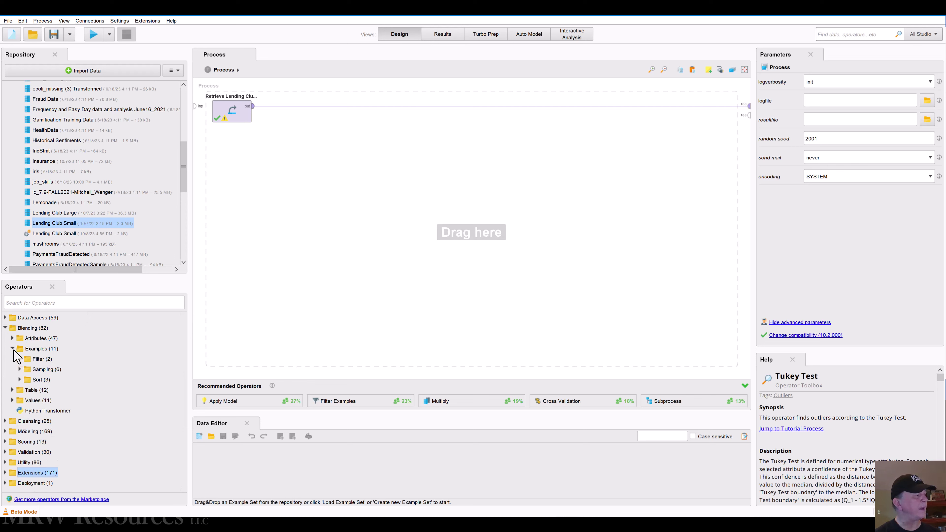
left_click(19, 359)
left_click_drag(44, 369, 307, 117)
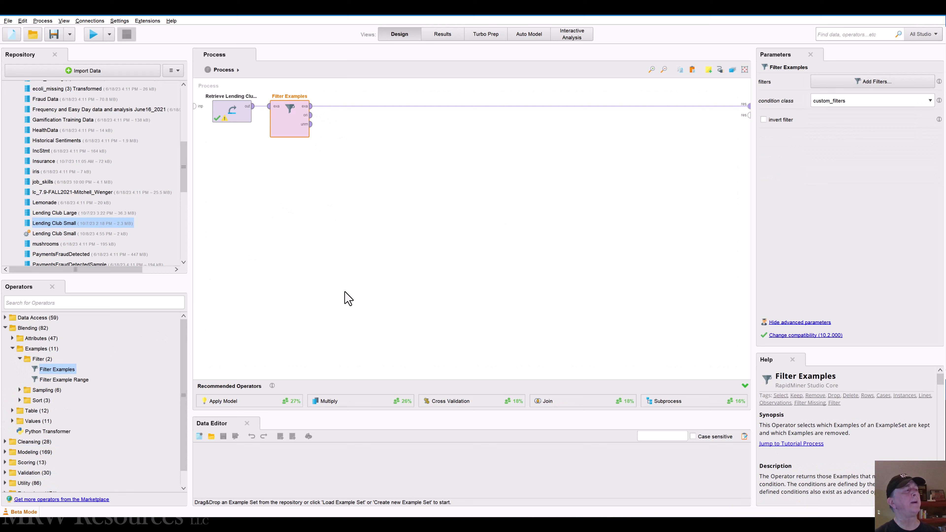
left_click(354, 294)
left_click(290, 127)
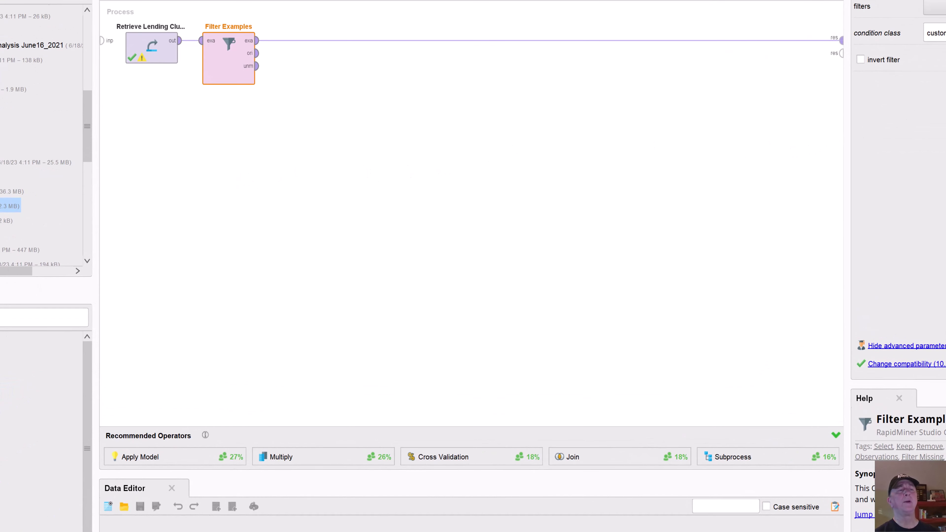
Open the Add Filters... editor for the Filter Examples operator
left_click(935, 7)
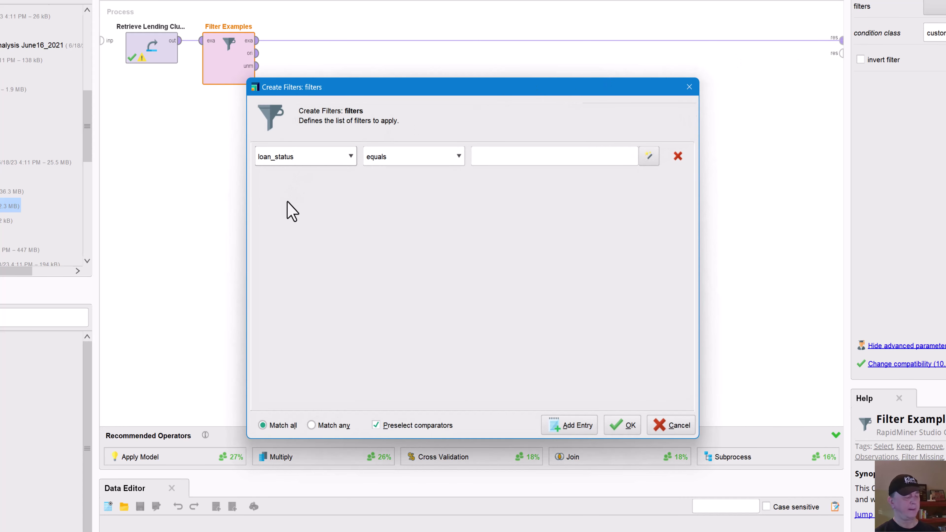
key("alt+Tab")
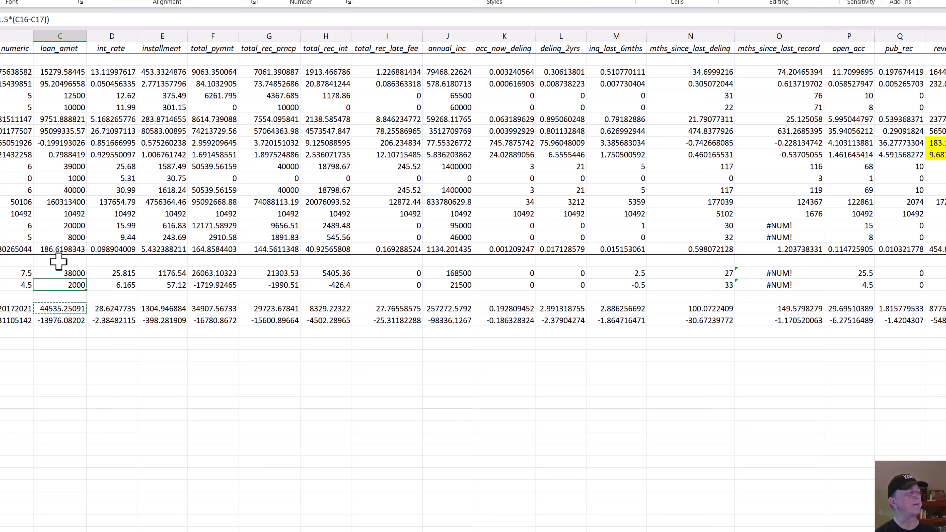
key("alt+Tab")
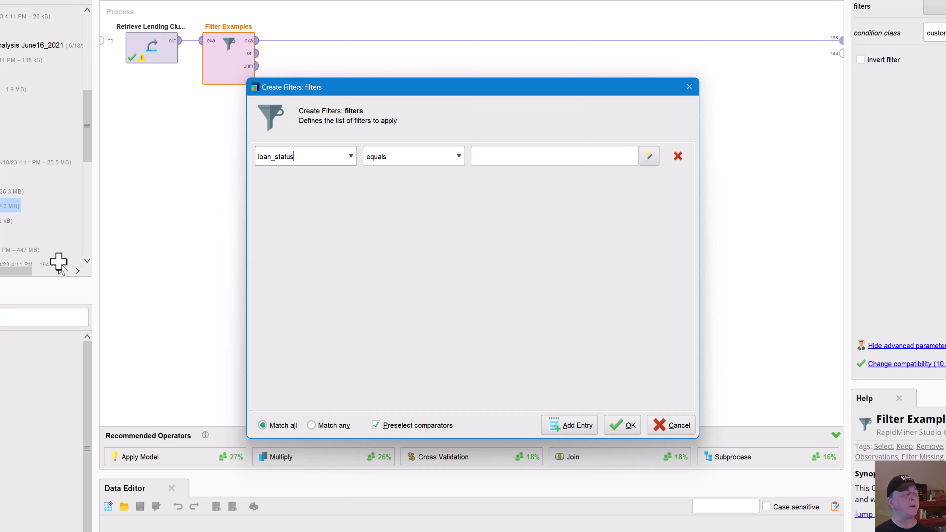
Turn off comparator preselection and set the first loan_status condition to ≤ 38000
left_click(460, 157)
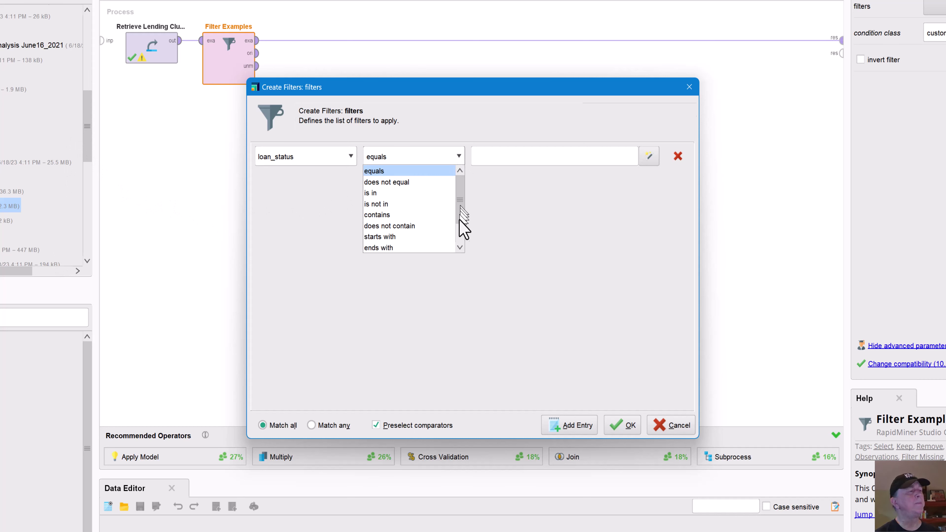
left_click_drag(463, 216, 463, 253)
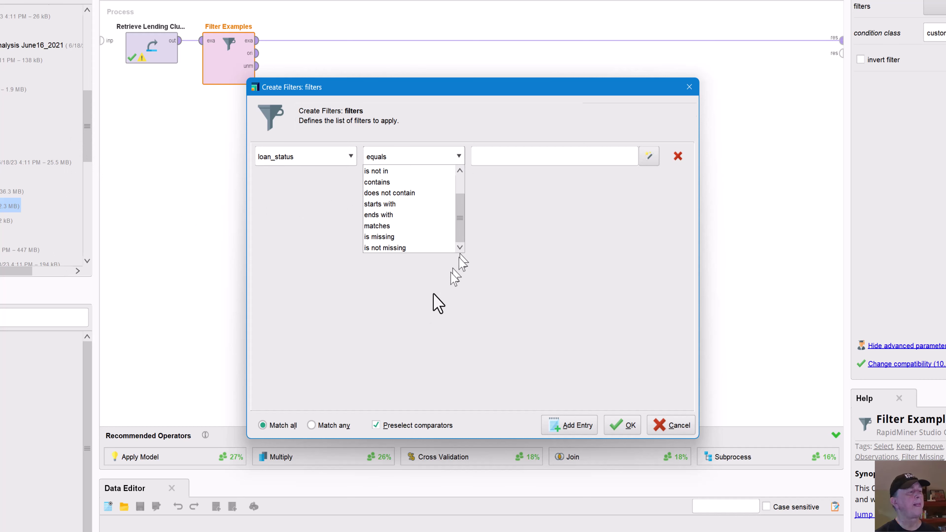
left_click(376, 426)
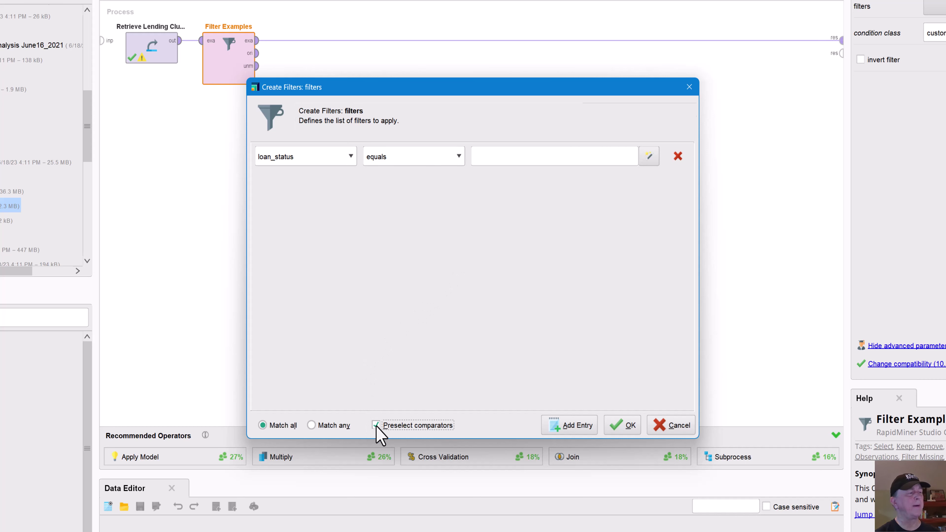
left_click(459, 160)
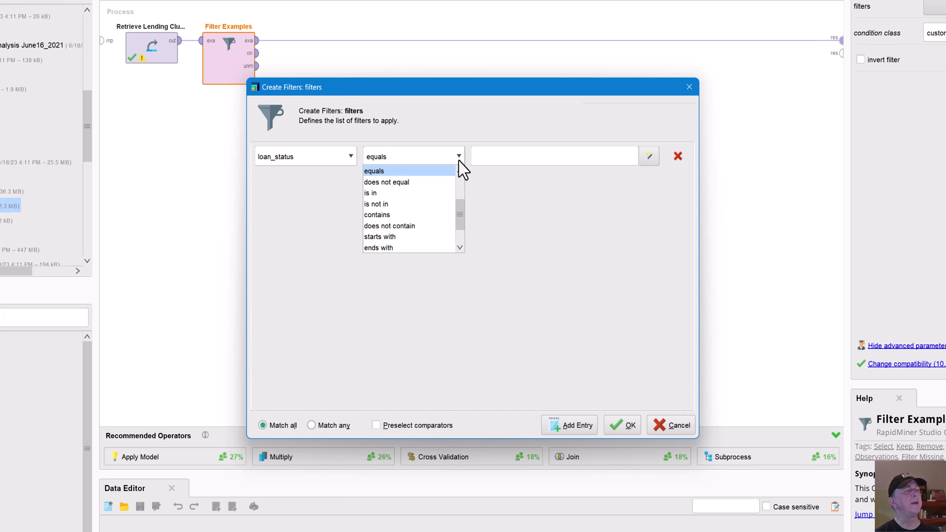
left_click_drag(460, 214, 458, 177)
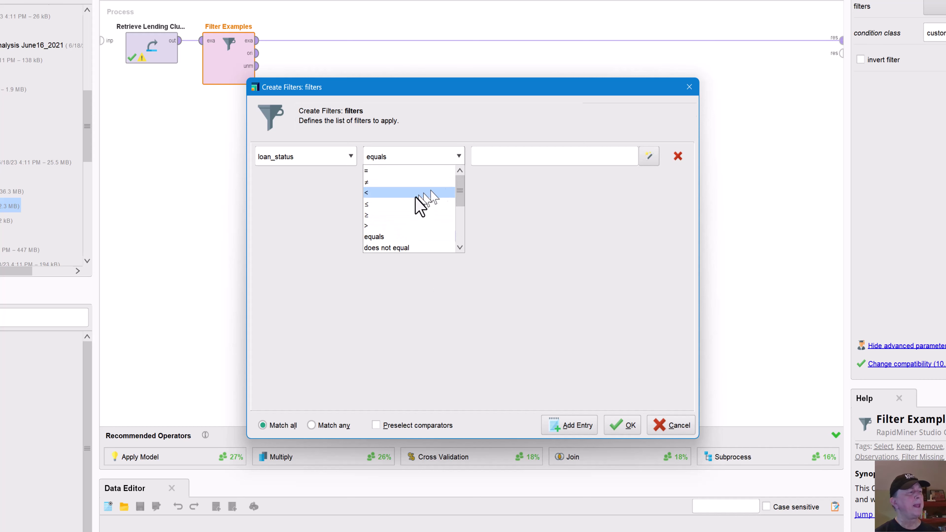
left_click(396, 205)
left_click(474, 161)
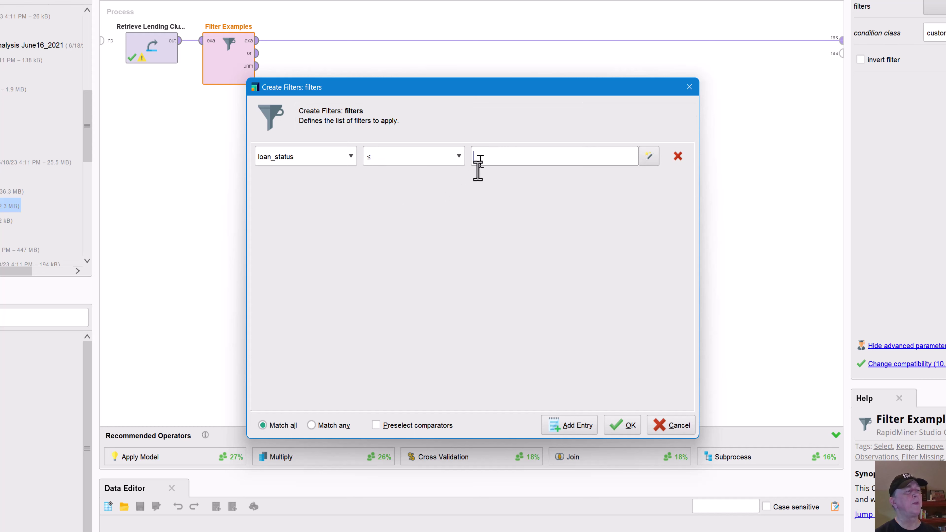
type("38")
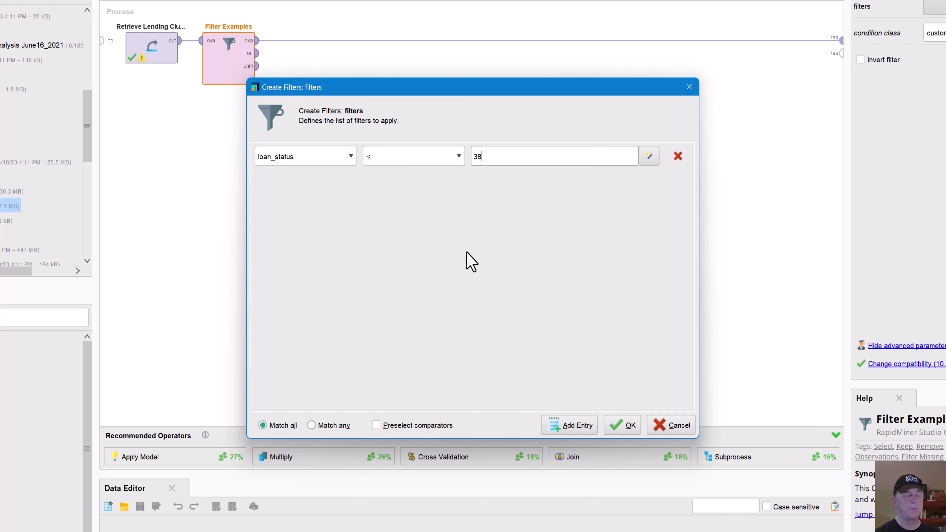
type("000")
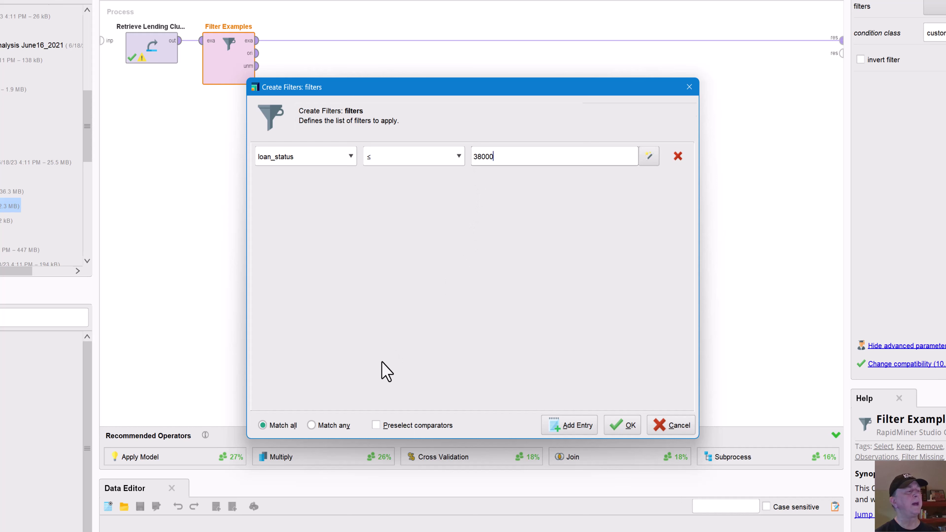
Confirm the first condition's comparator stays less than or equal after toggling preselection
left_click(375, 426)
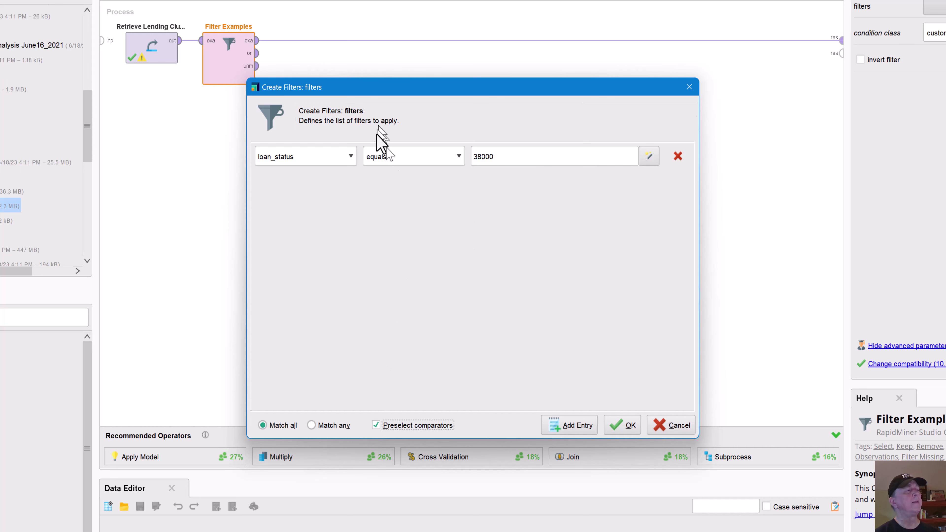
left_click(456, 160)
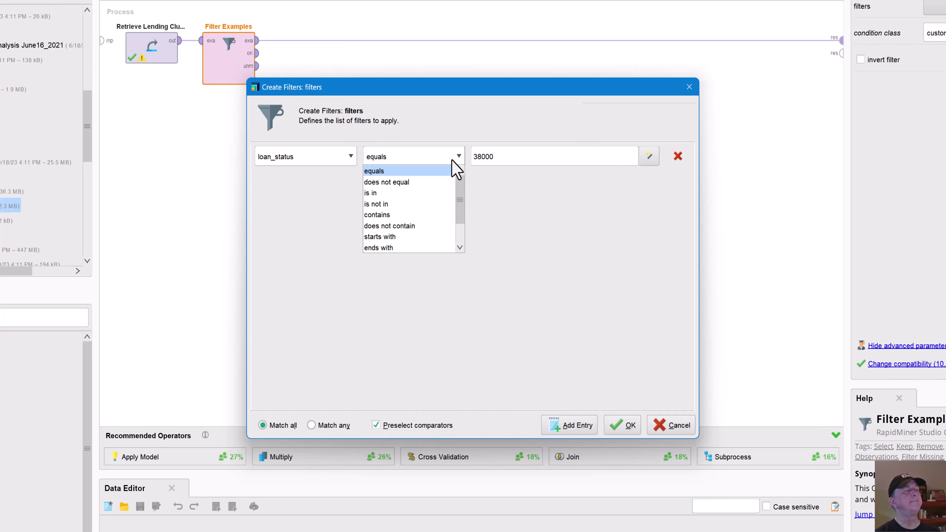
left_click_drag(462, 207, 459, 253)
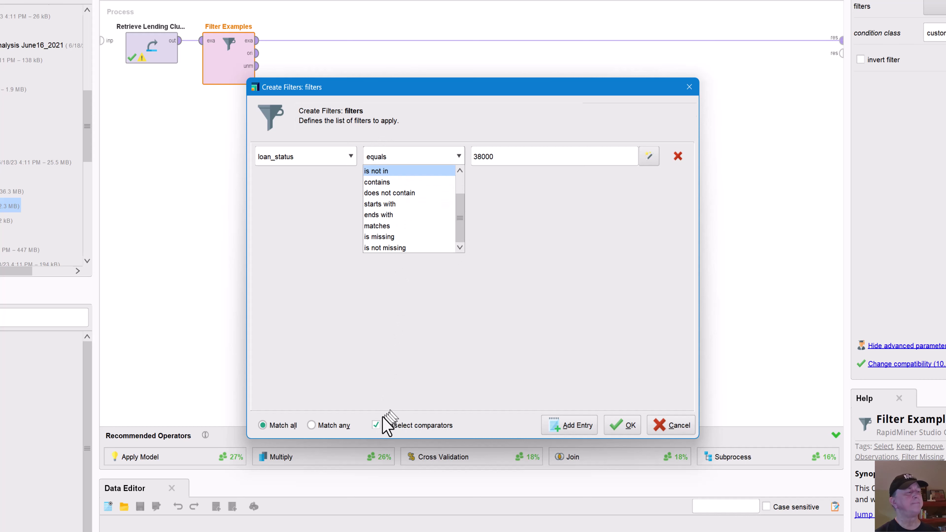
left_click(377, 425)
left_click(459, 158)
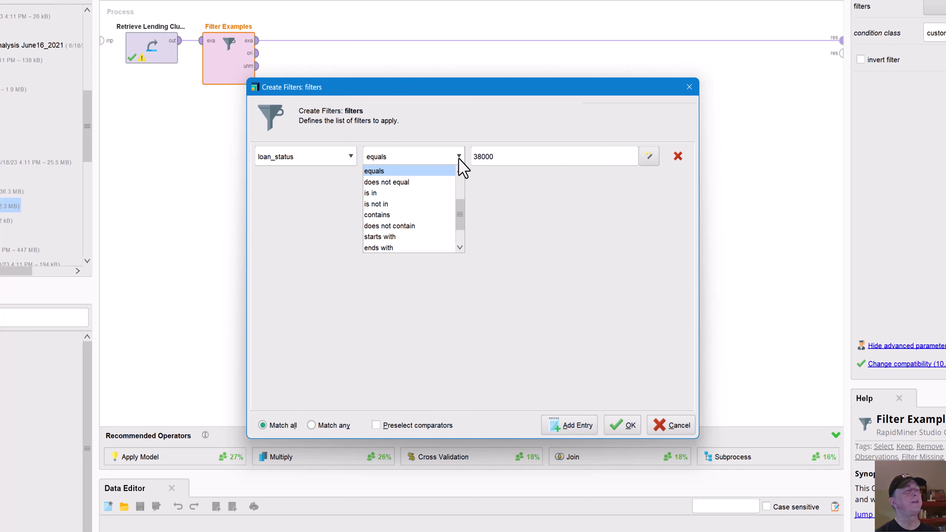
scroll(417, 231, "up", 2)
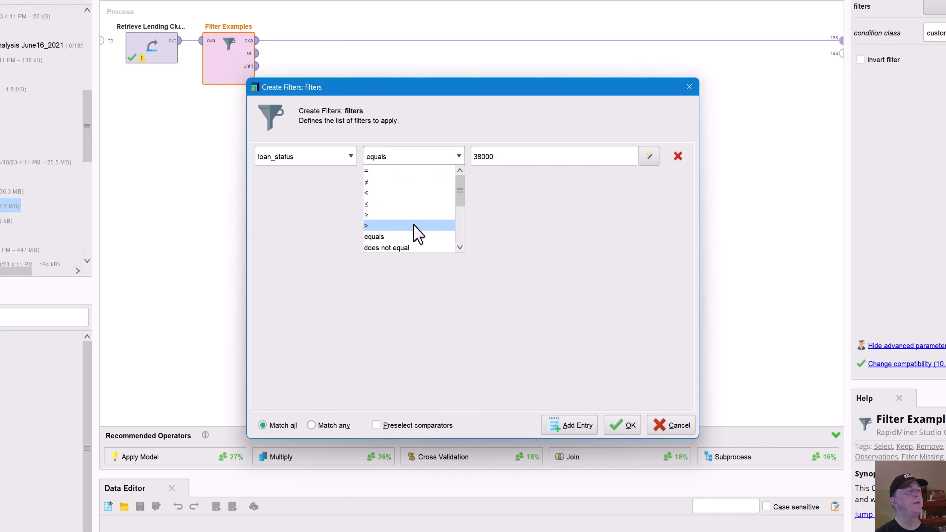
left_click(395, 205)
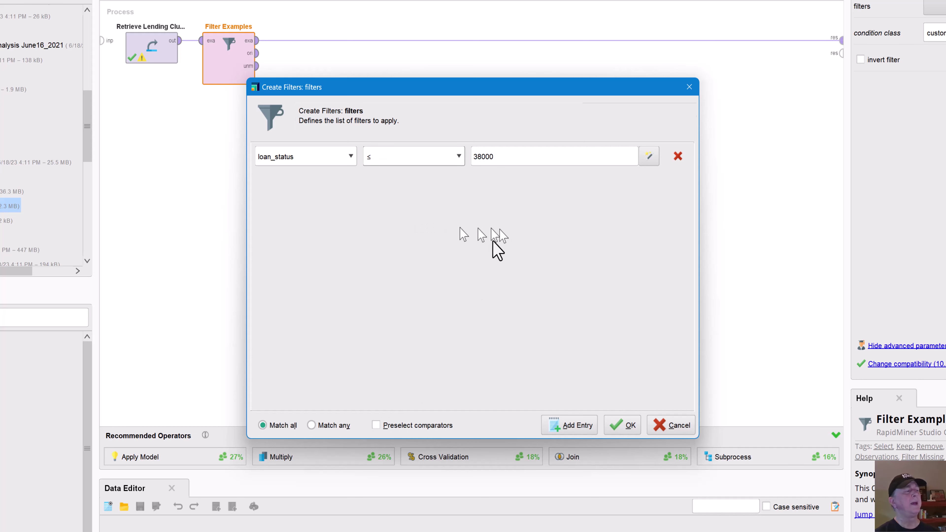
Add a second condition, loan_status ≥ 2000
left_click(584, 434)
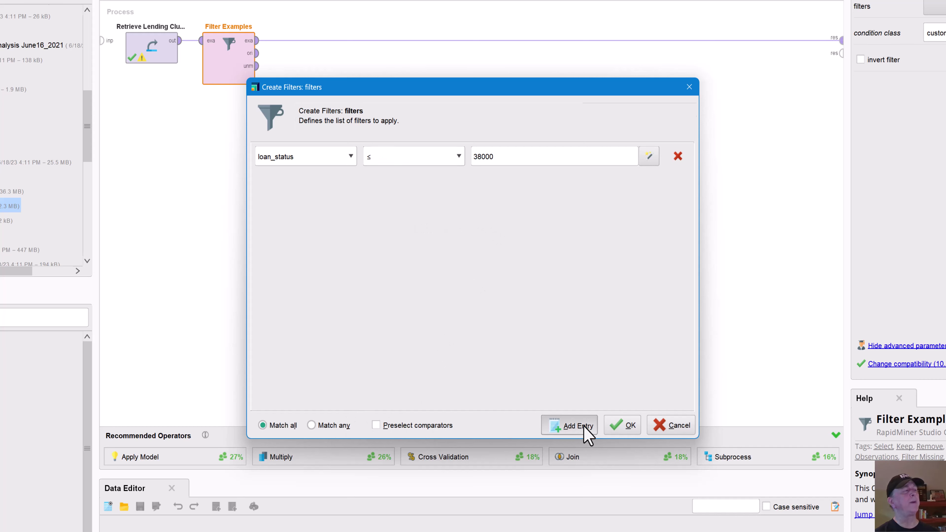
left_click(459, 183)
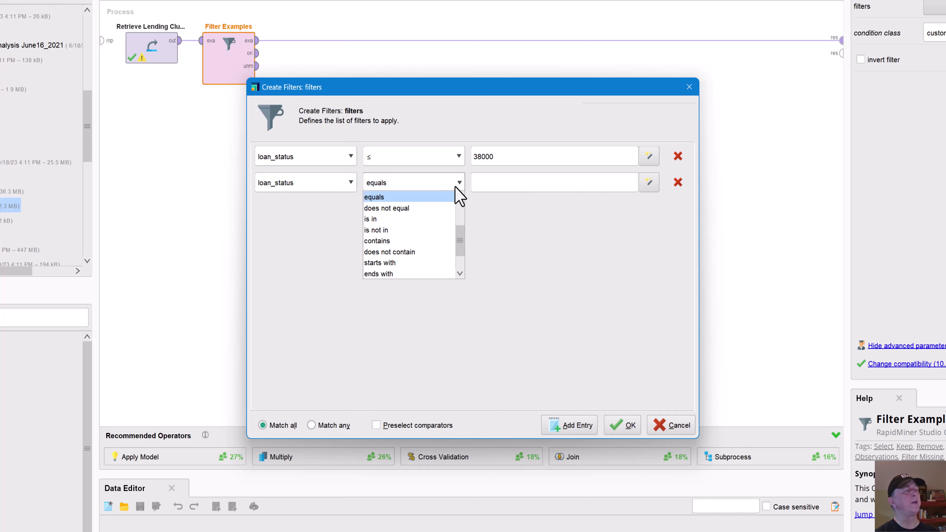
left_click_drag(459, 242, 459, 205)
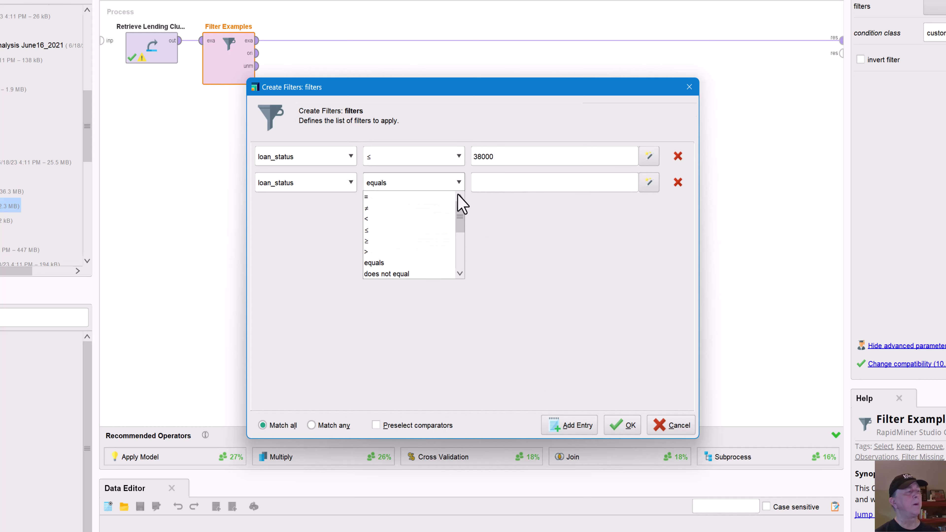
left_click(390, 241)
left_click(507, 183)
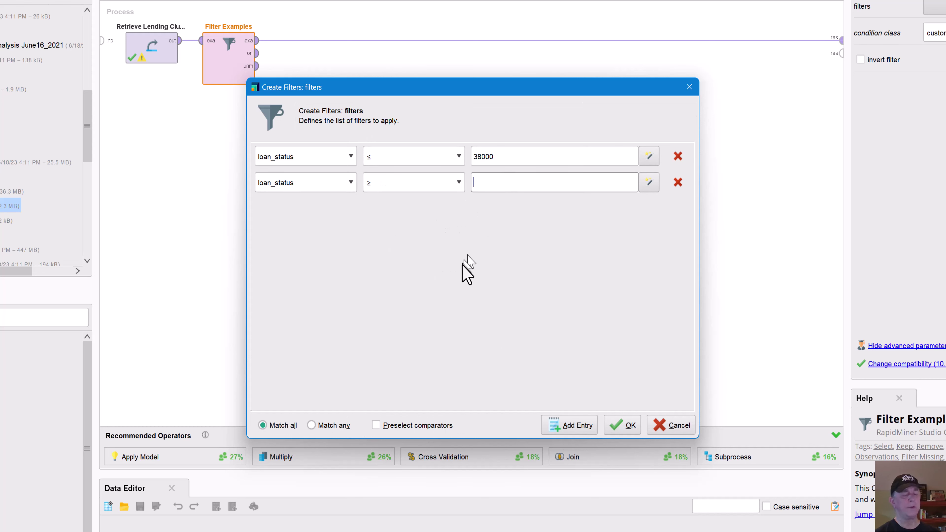
type("2000")
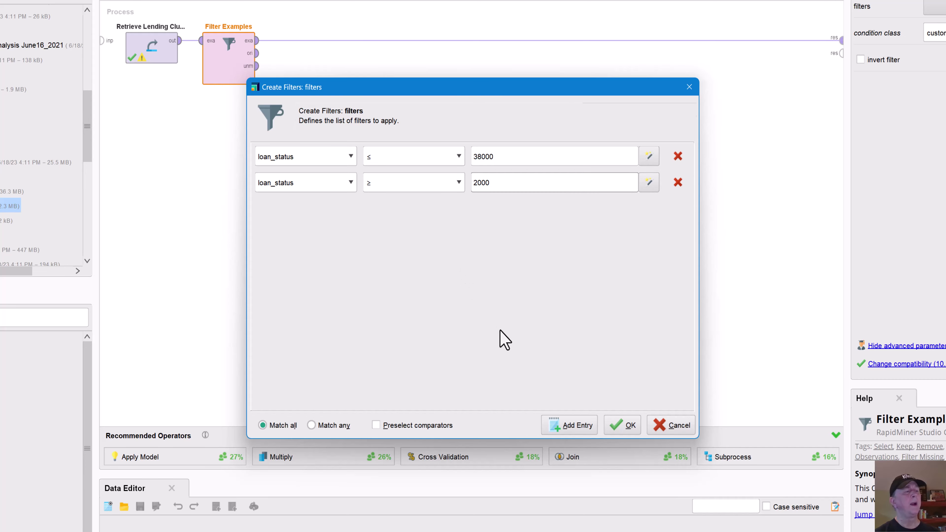
Apply both filter conditions, send unmatched examples to a result port, then save and run, which raises a loan_status comparator error
left_click(616, 431)
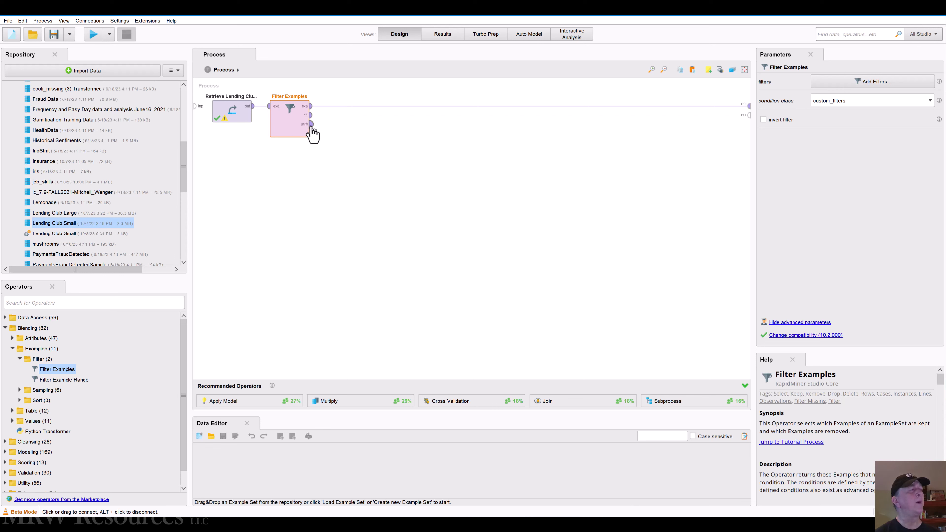
left_click_drag(312, 129, 463, 276)
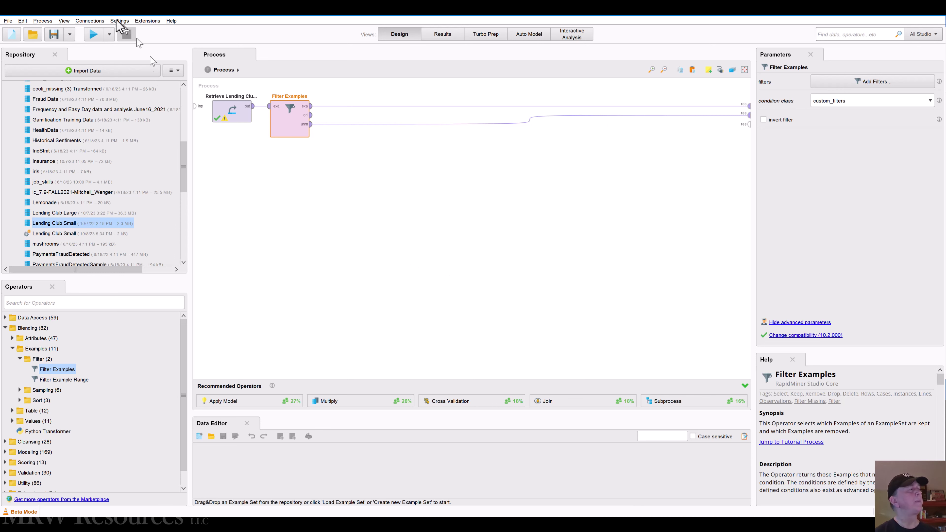
left_click(94, 34)
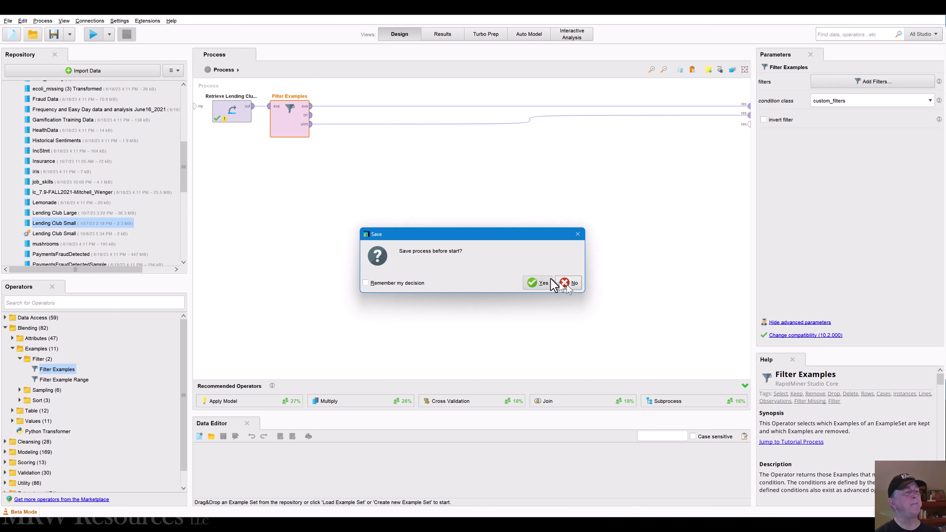
left_click(531, 280)
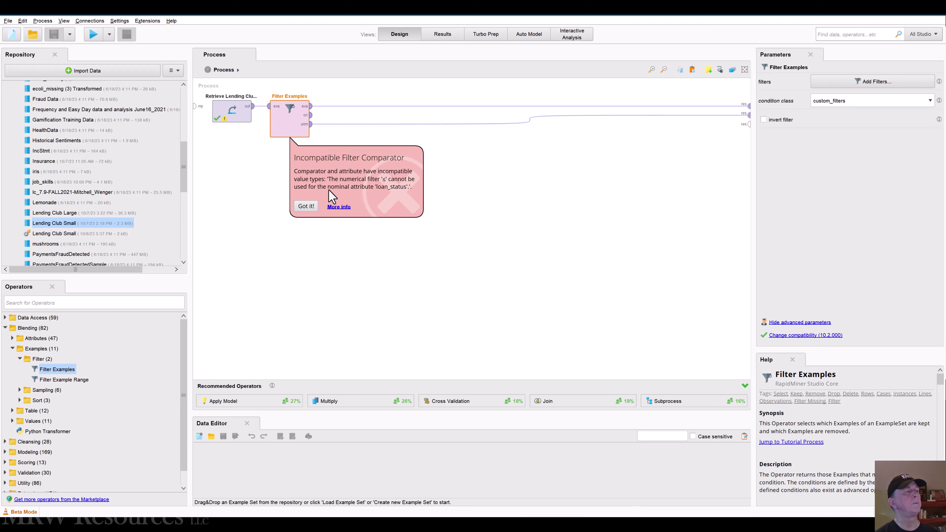
left_click(307, 207)
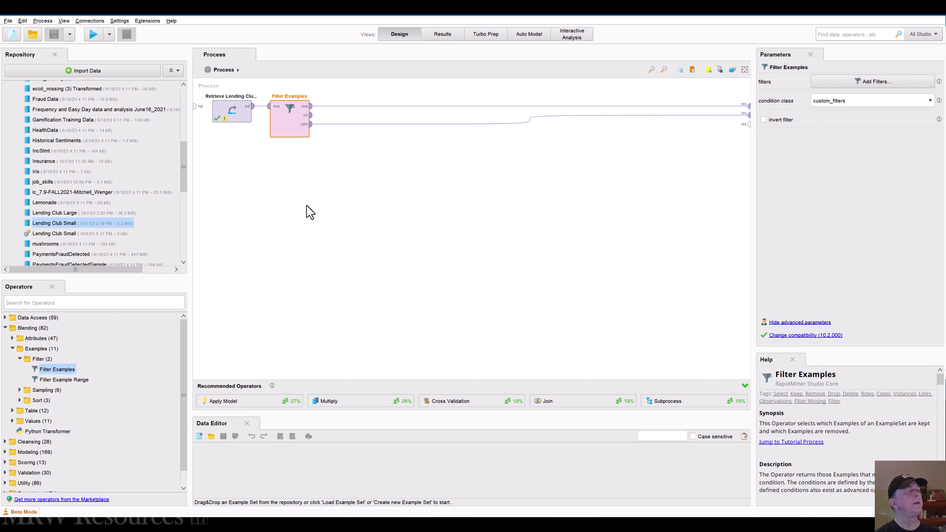
Change both Filter Examples conditions from loan_status to the loan_amnt attribute
double_click(292, 127)
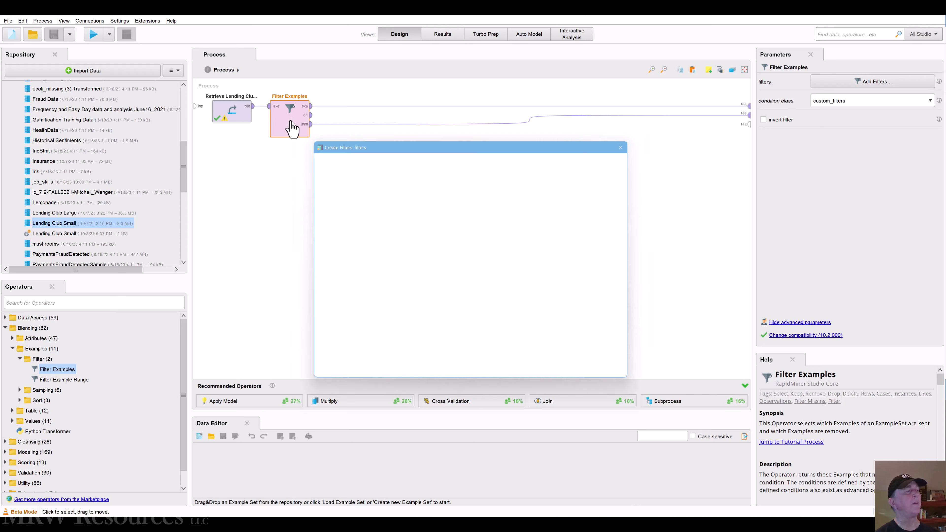
left_click(382, 189)
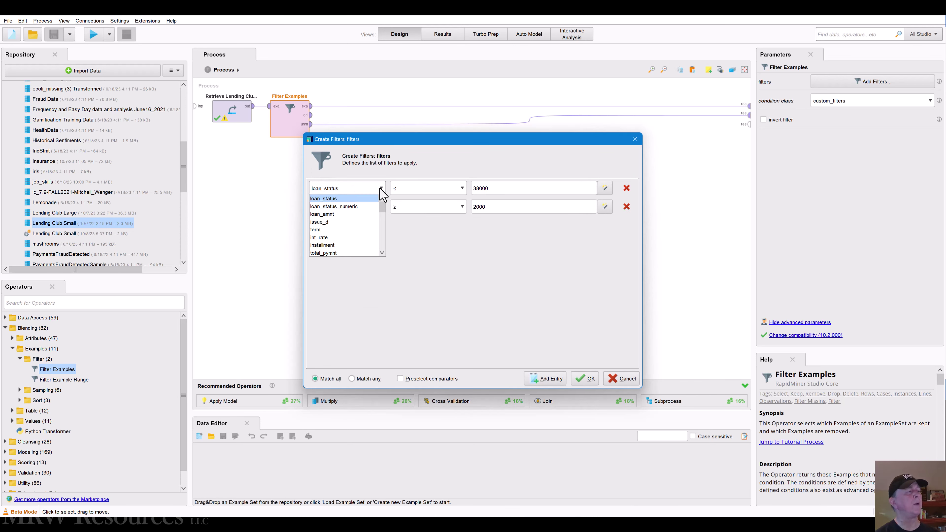
left_click(367, 207)
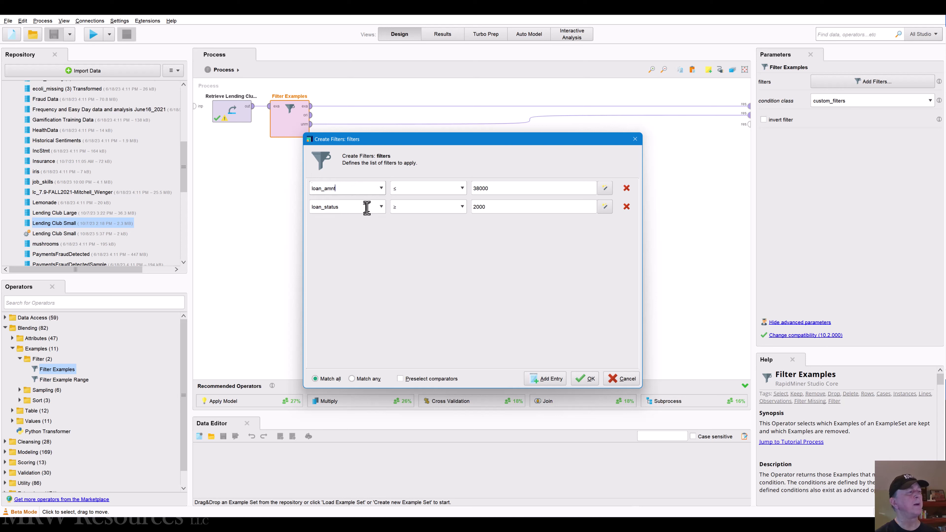
left_click(381, 208)
left_click(336, 228)
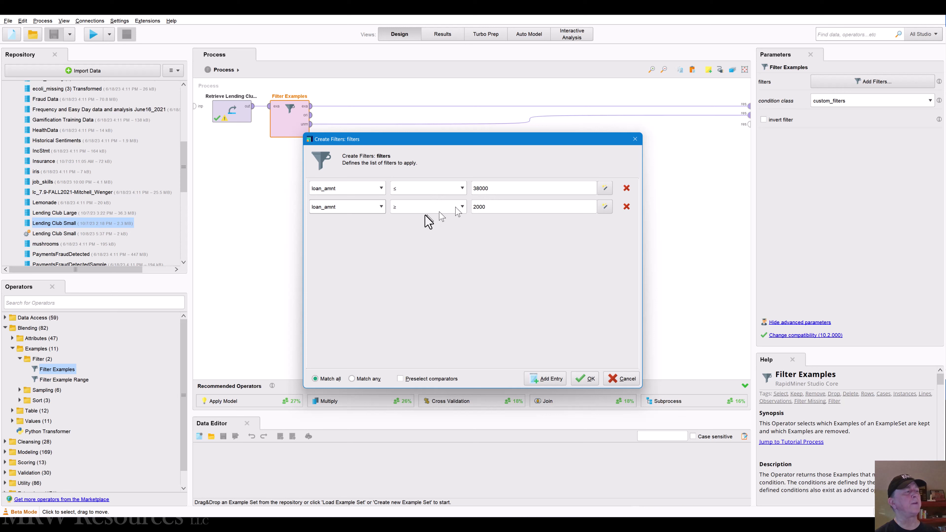
left_click(585, 378)
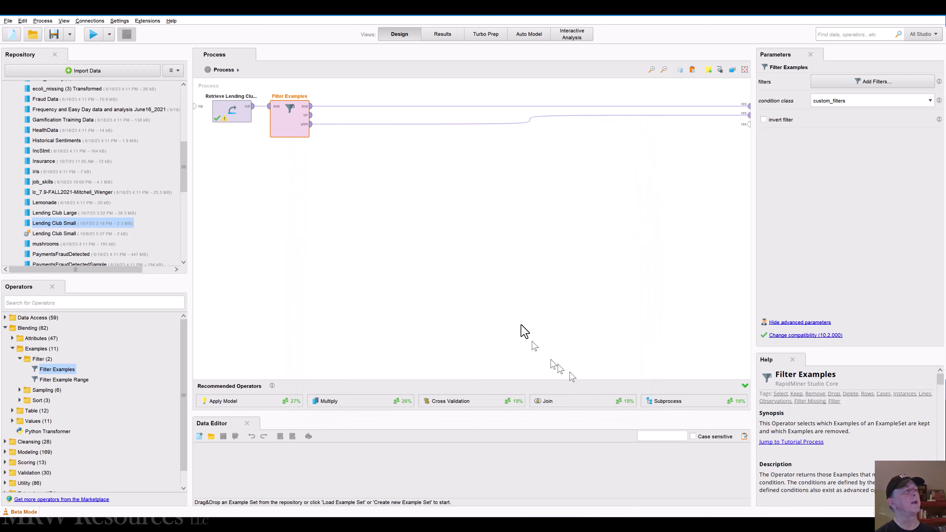
left_click(440, 229)
Save and run the corrected process, check the 10,055 kept loans, then return to Excel's Descriptives sheet
left_click(94, 37)
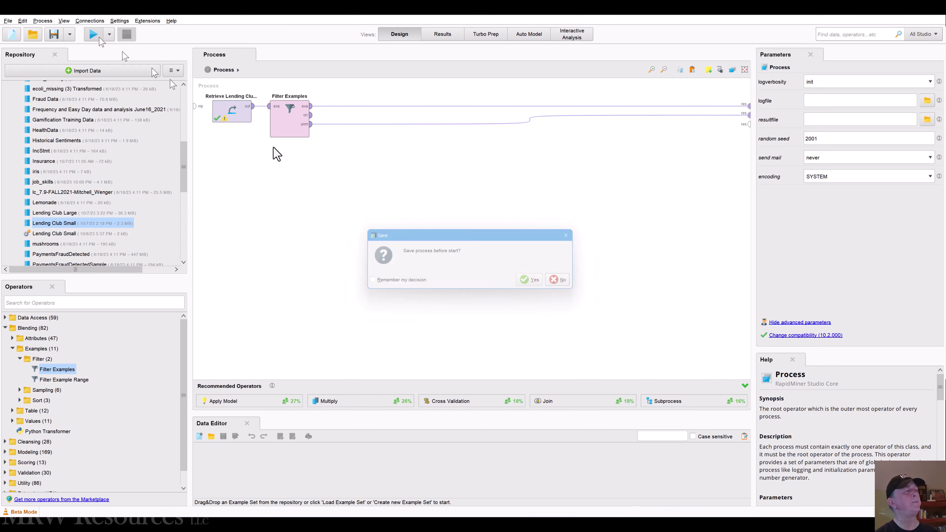
left_click(540, 284)
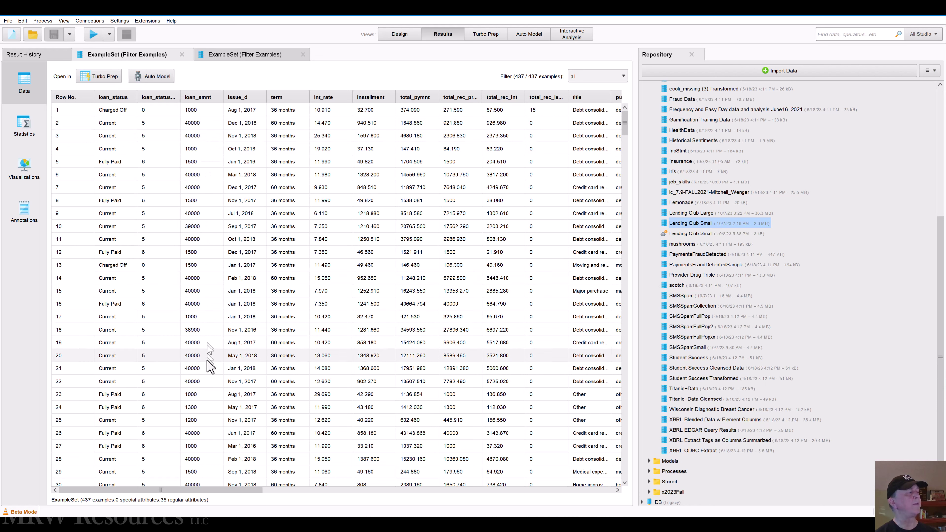
left_click(257, 56)
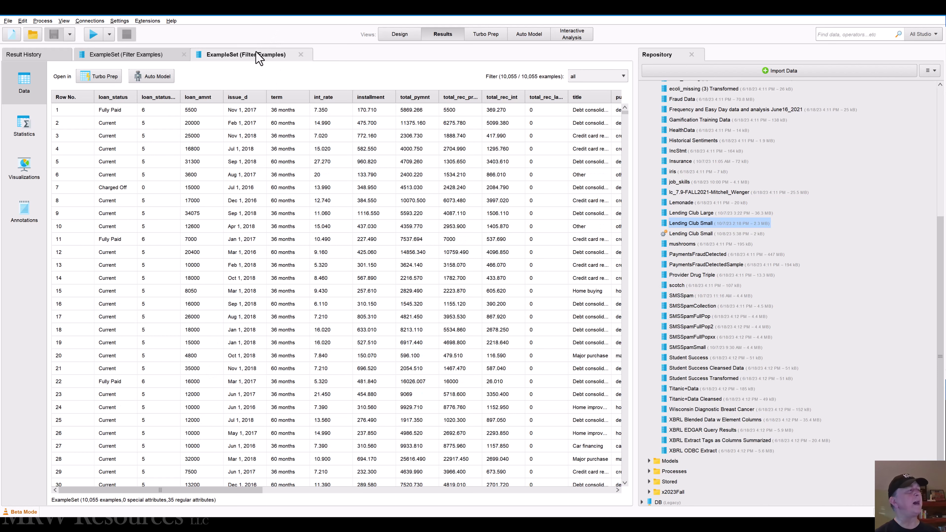
left_click(400, 36)
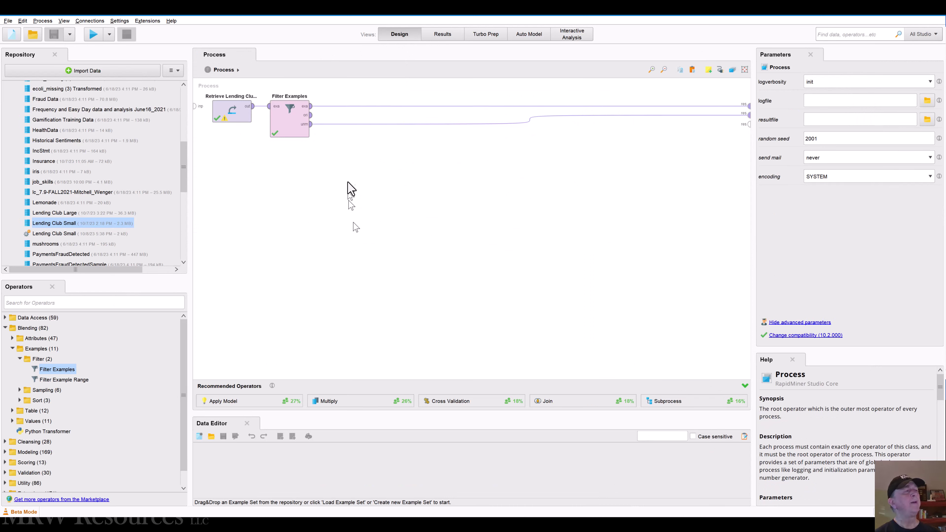
left_click(890, 17)
left_click(378, 383)
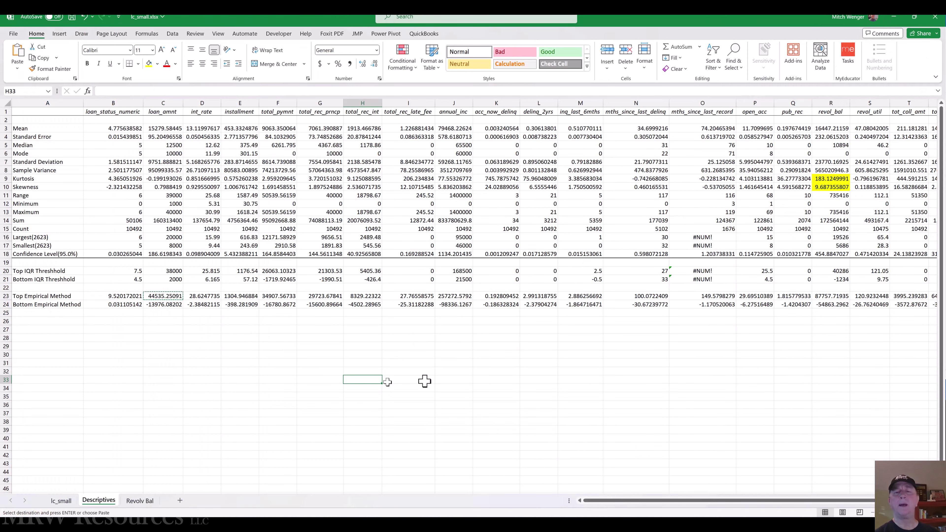